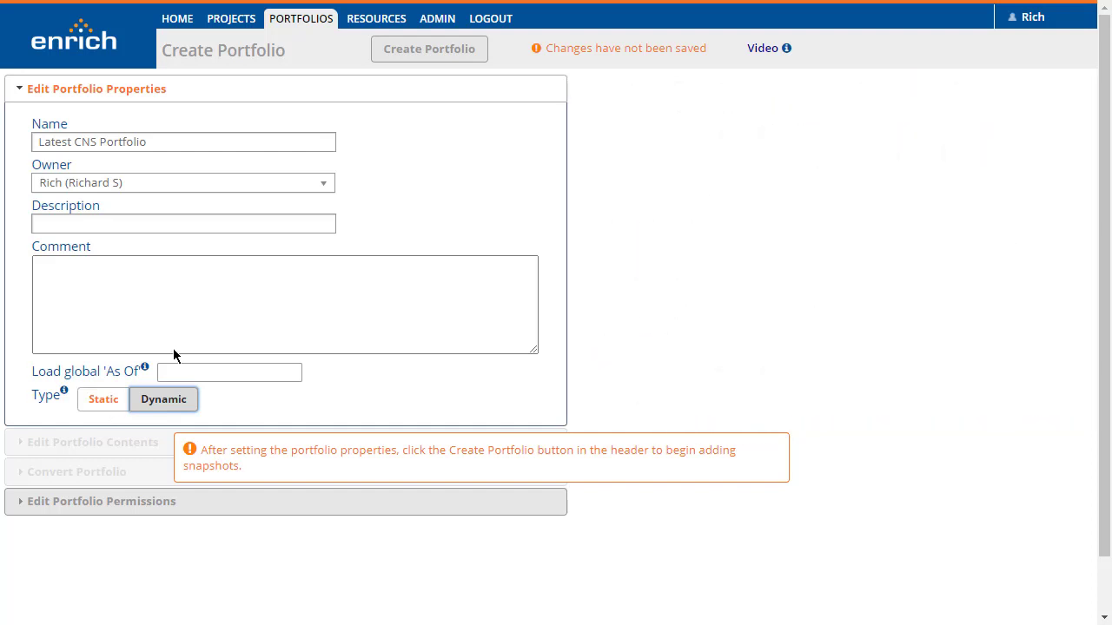
Create the Latest CNS Portfolio as configured and filter its snapshot table to type LPD only
left_click(423, 54)
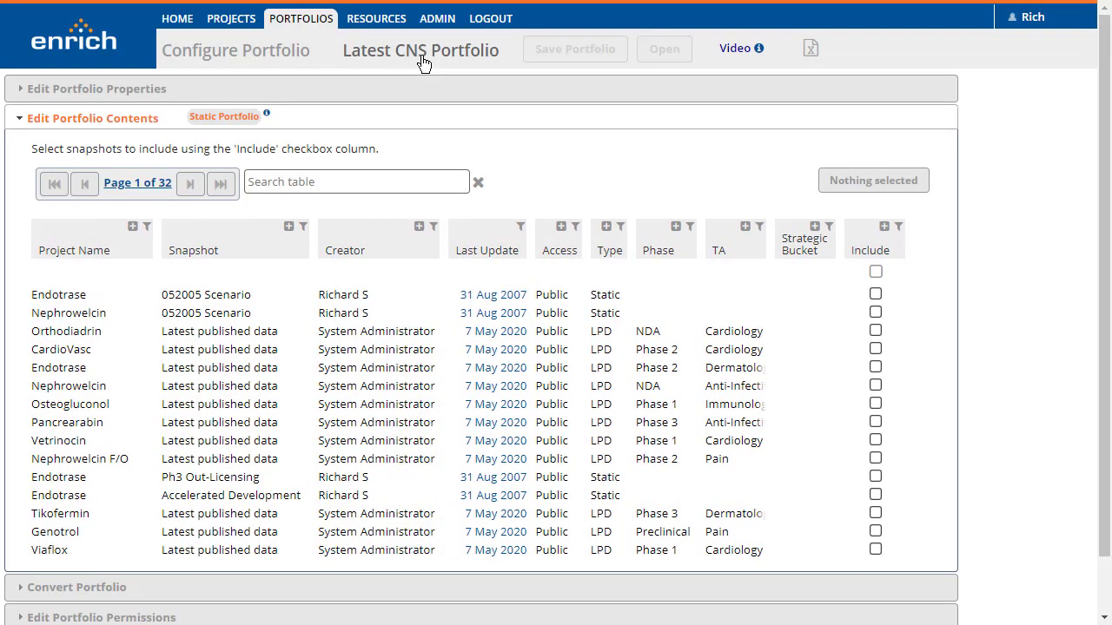
left_click(619, 227)
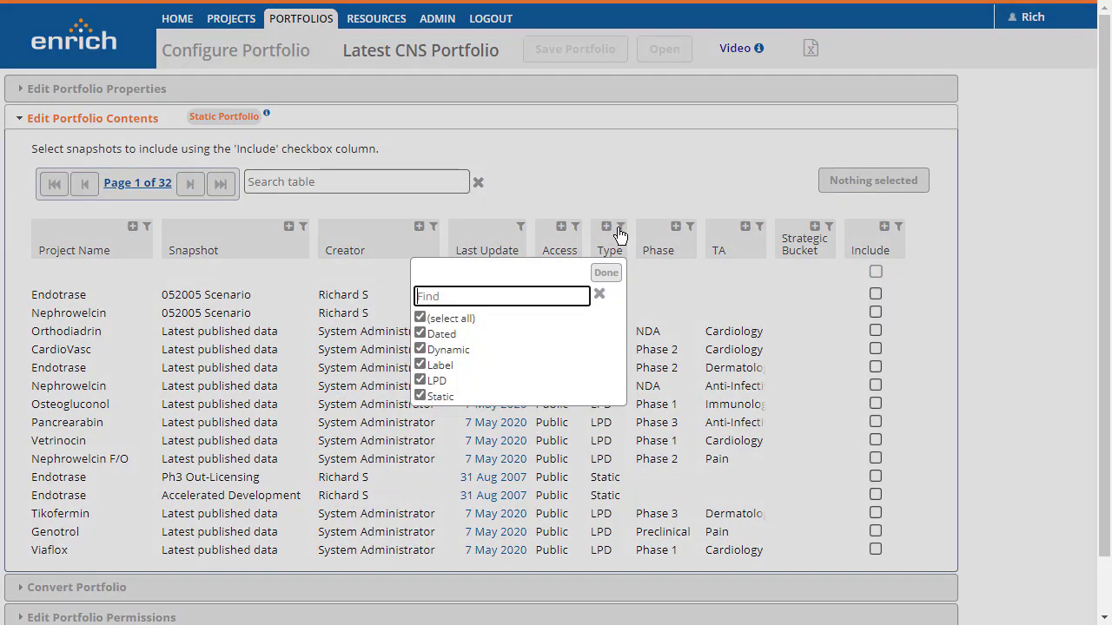
left_click(460, 319)
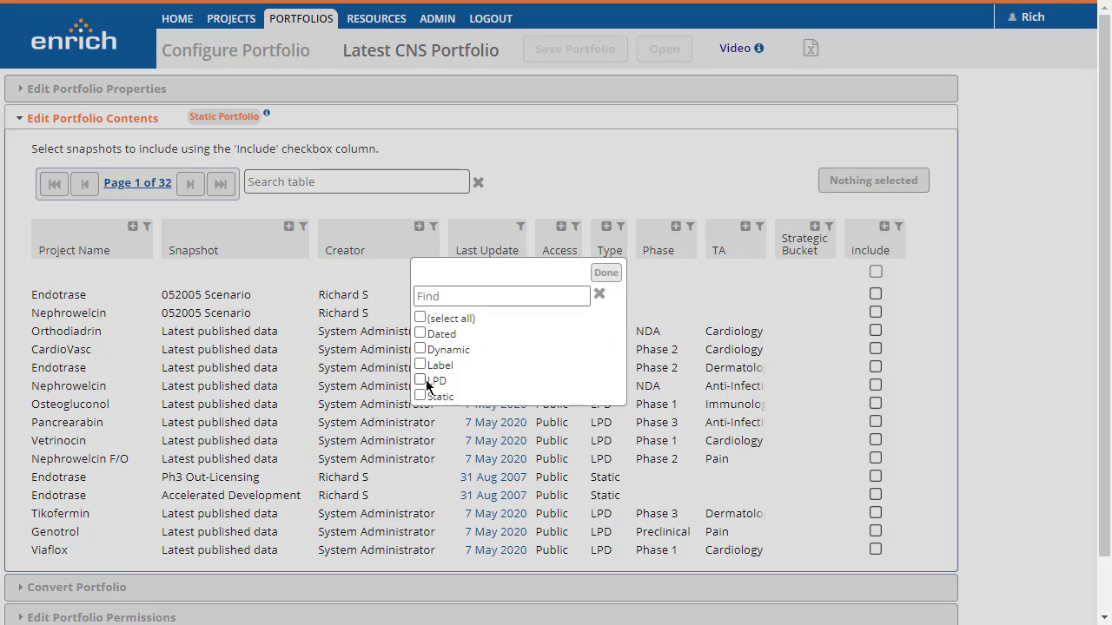
left_click(424, 381)
left_click(606, 275)
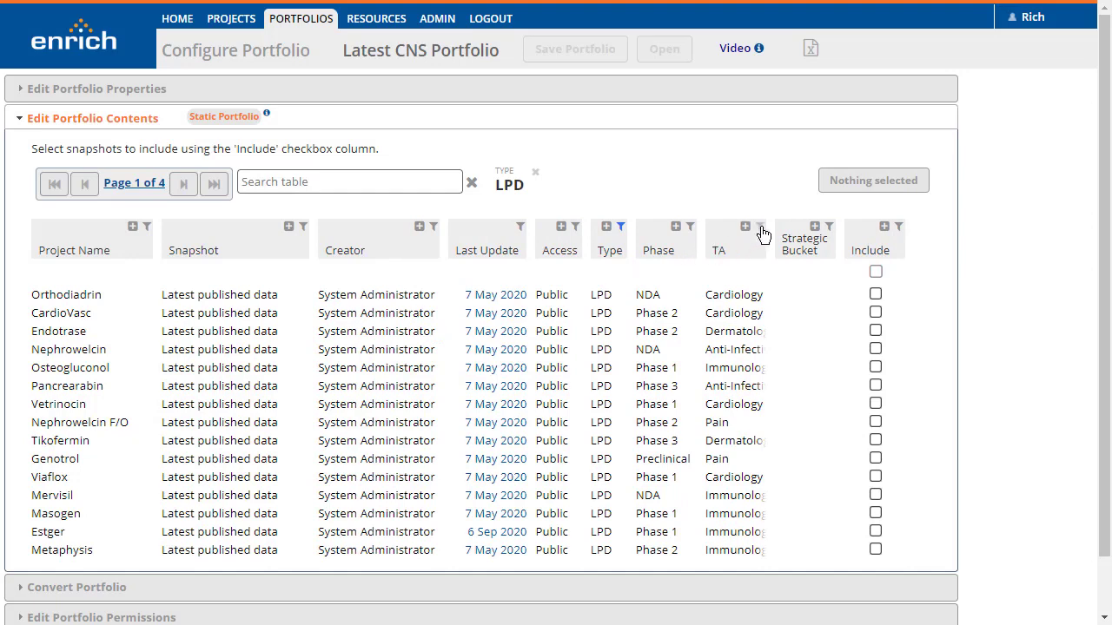
Filter the snapshot table's TA column to CNS only
left_click(759, 227)
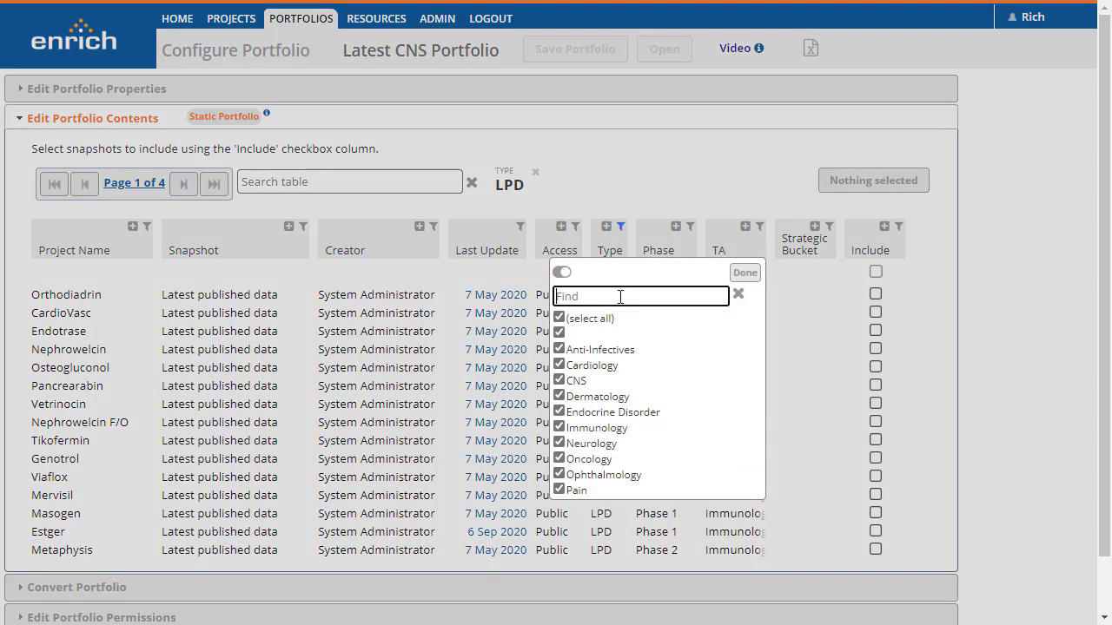
left_click(559, 319)
left_click(558, 379)
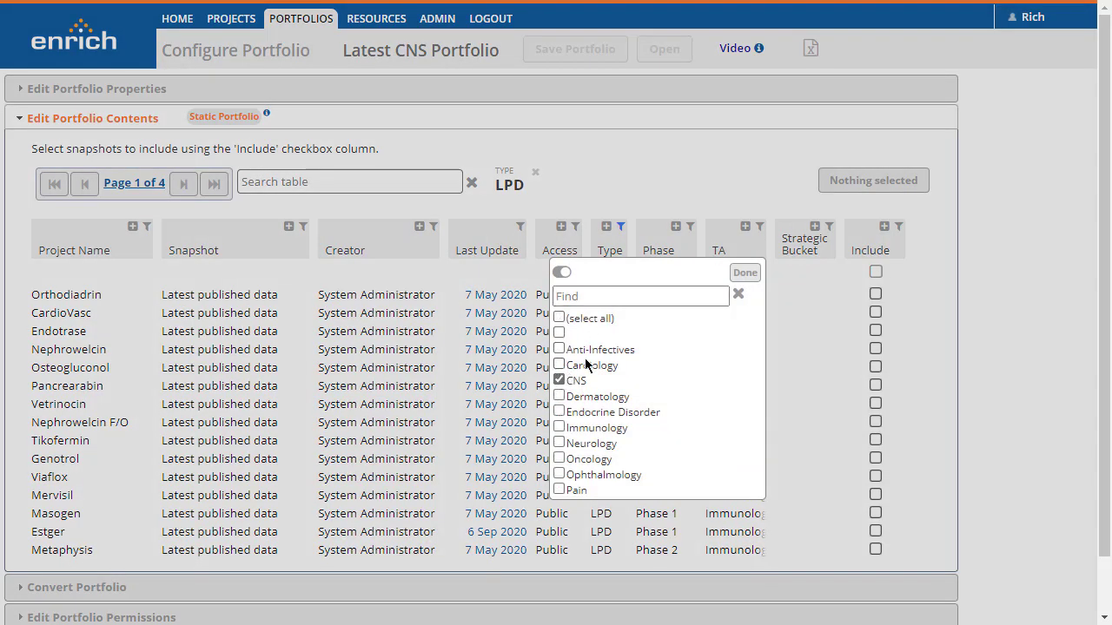
left_click(744, 273)
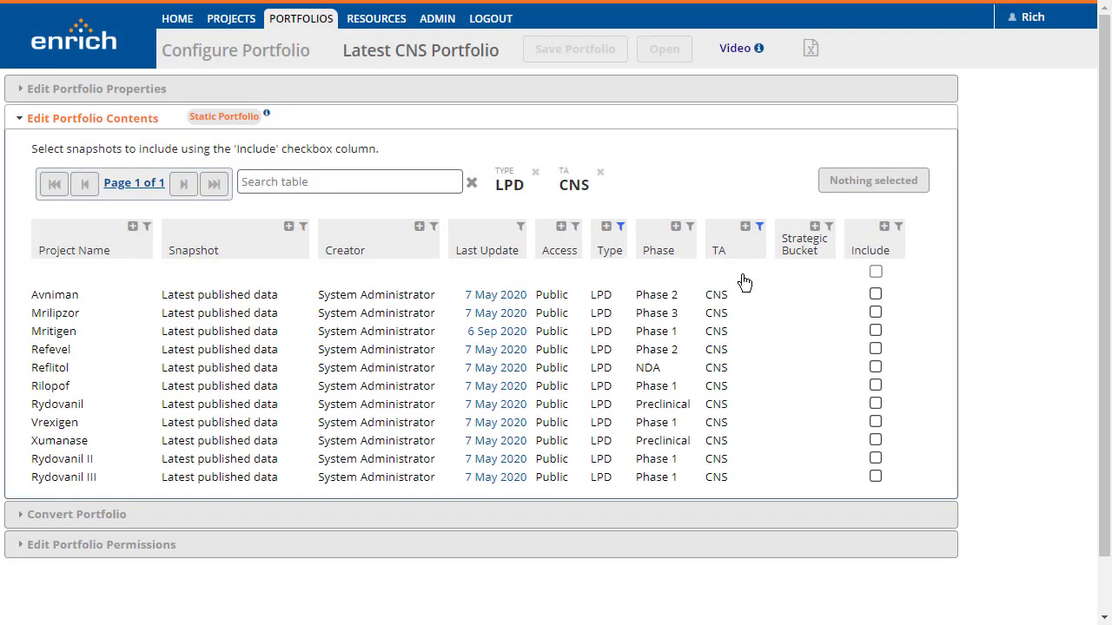
Include all the filtered snapshots in the portfolio, then save and open it
left_click(875, 272)
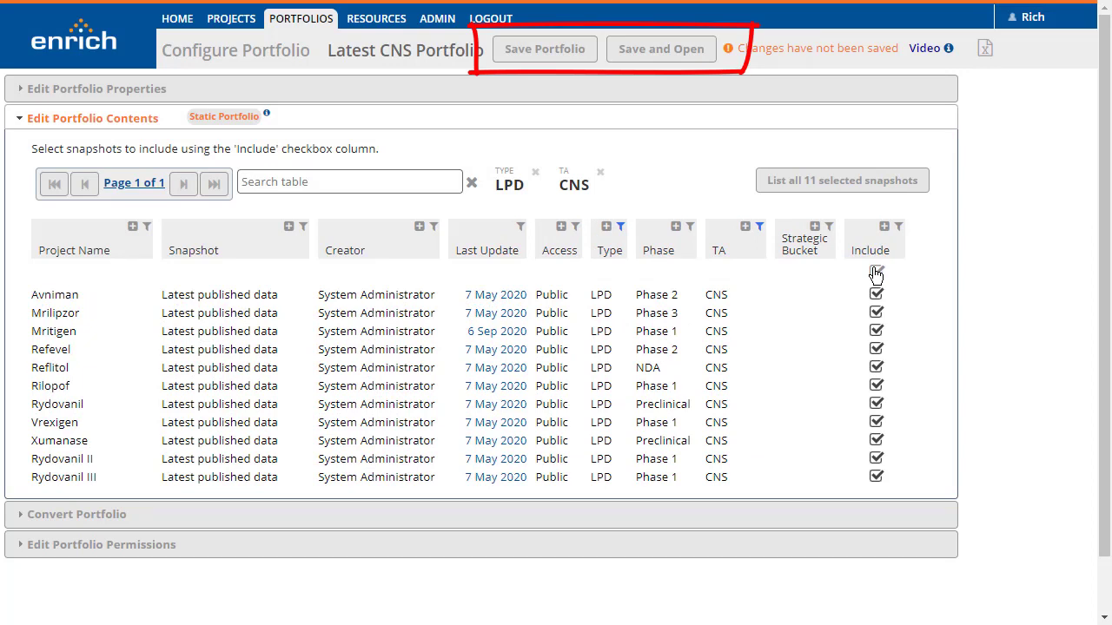
left_click(658, 52)
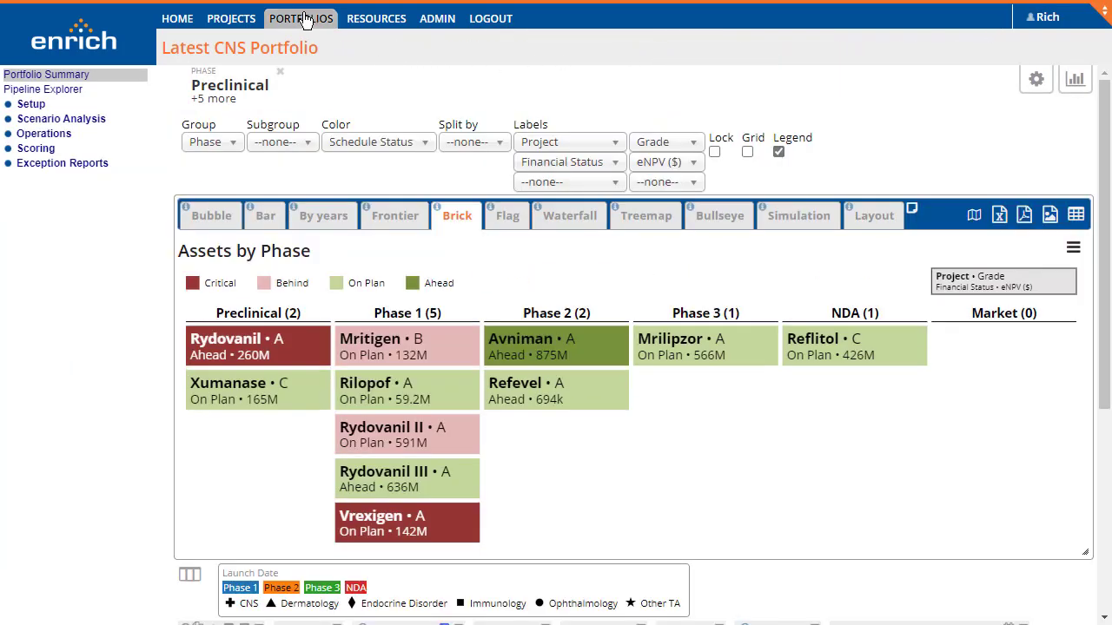
Create a new portfolio of type Dynamic named "My dynamic portfolio"
left_click(302, 18)
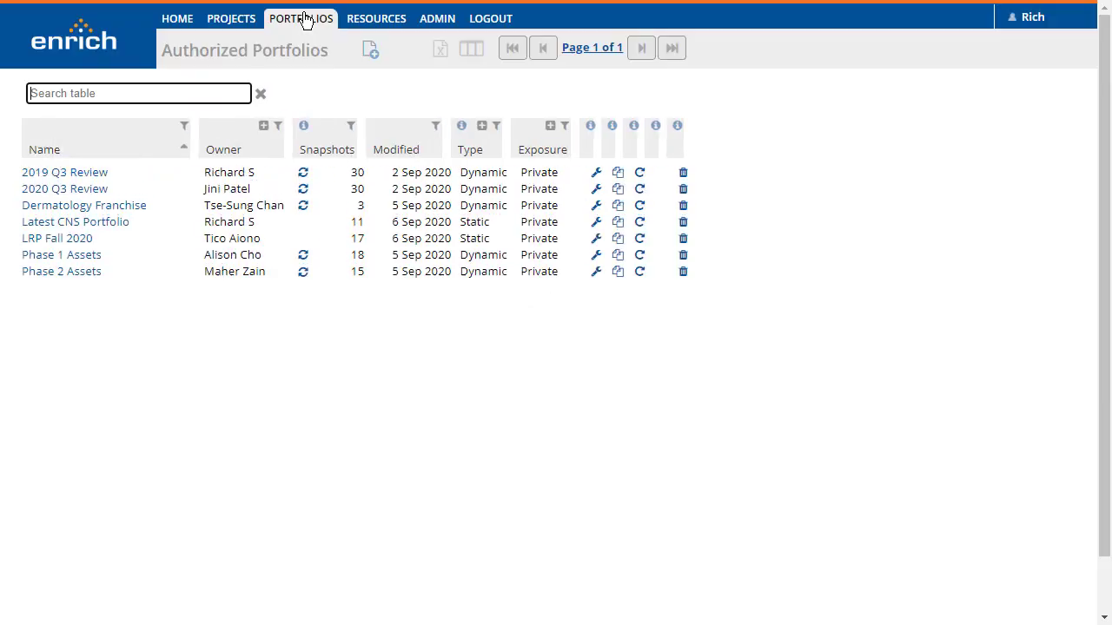
left_click(371, 56)
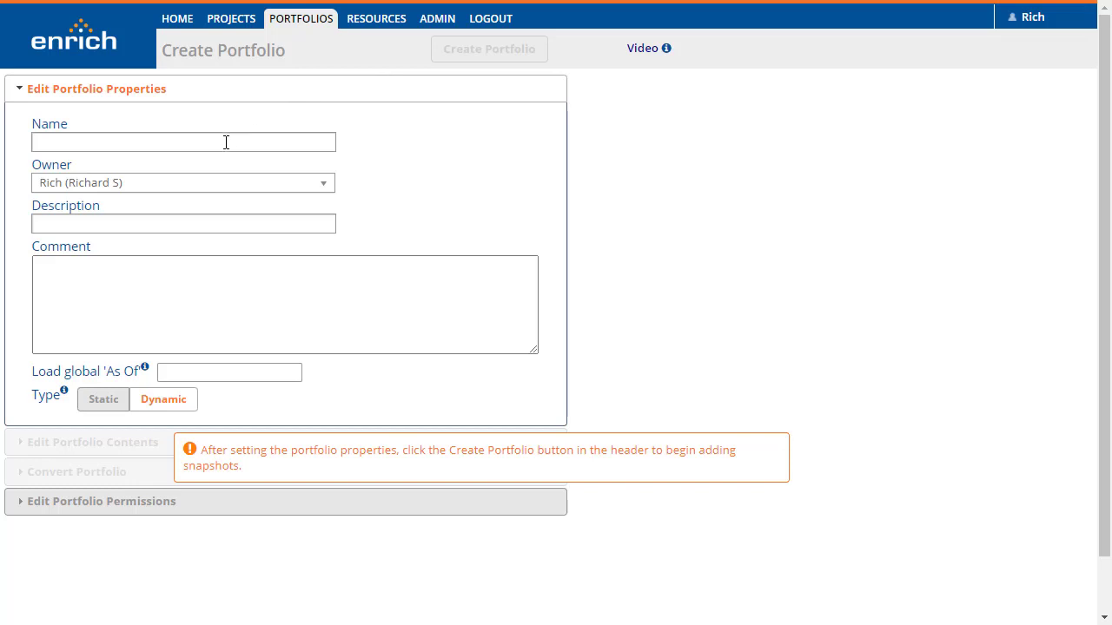
left_click(226, 143)
type("My dynamic portfolio")
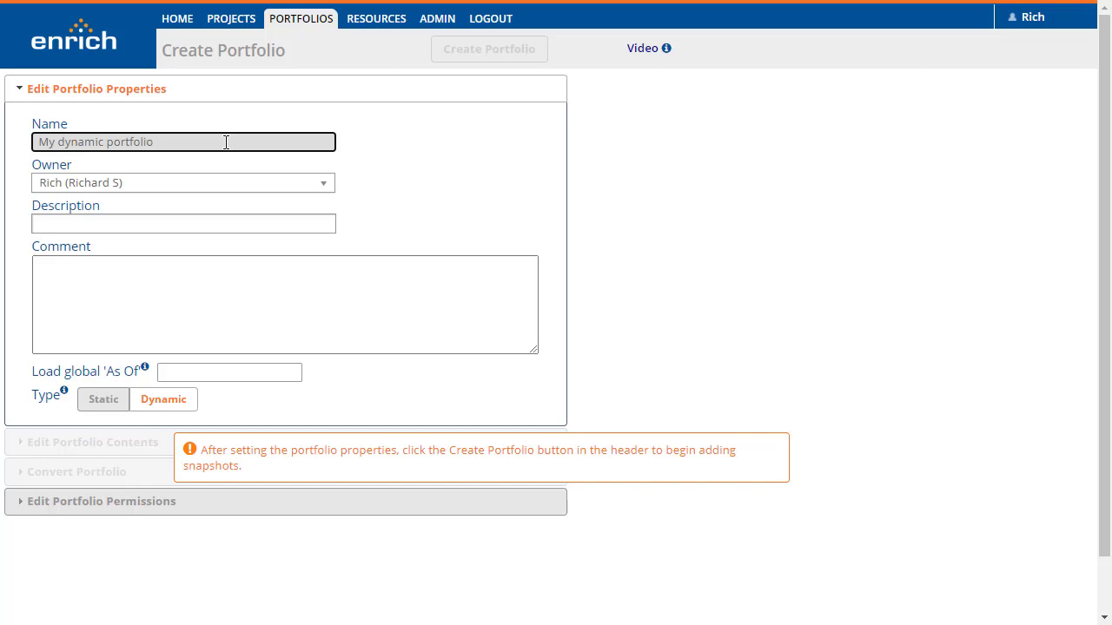
left_click(157, 405)
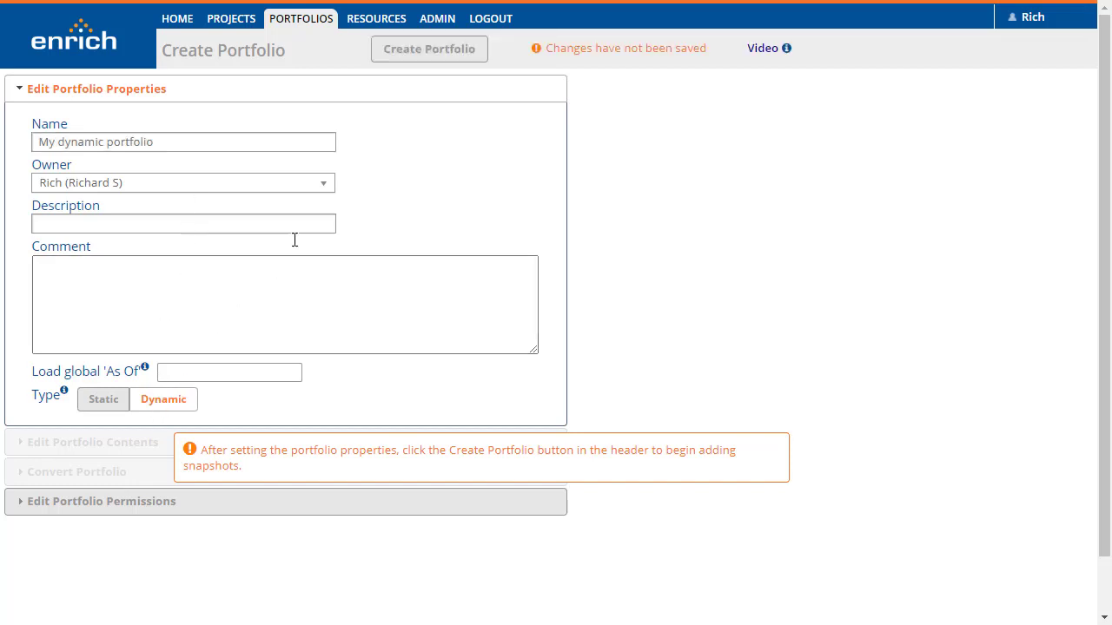
left_click(420, 54)
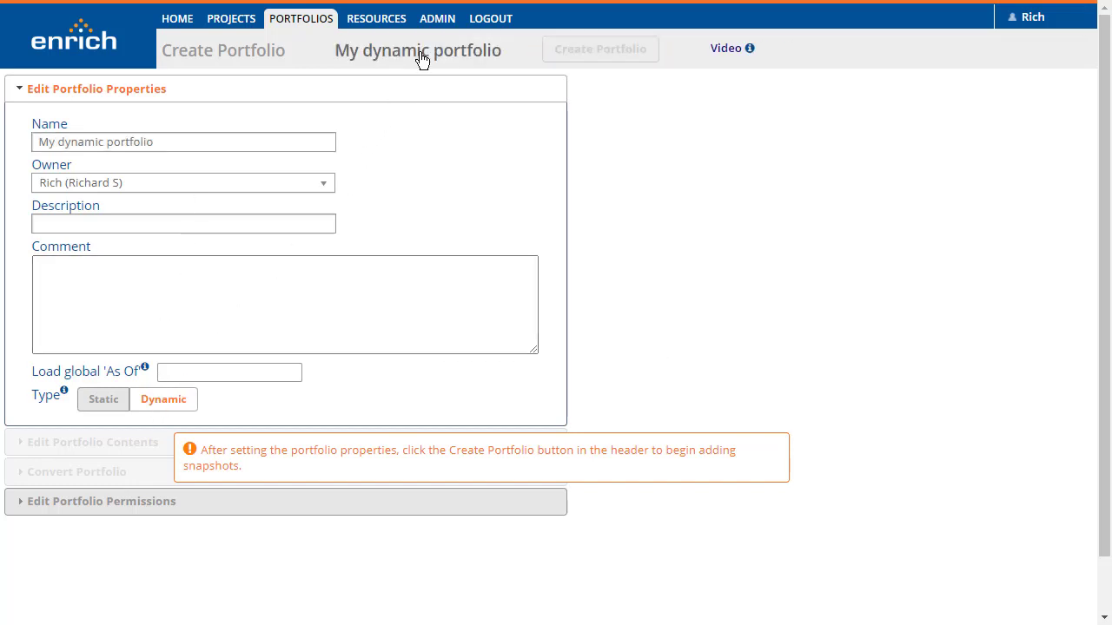
Add an attribute rule for latest published data (LPD) in projects where TA is CNS or Dermatology
left_click(128, 180)
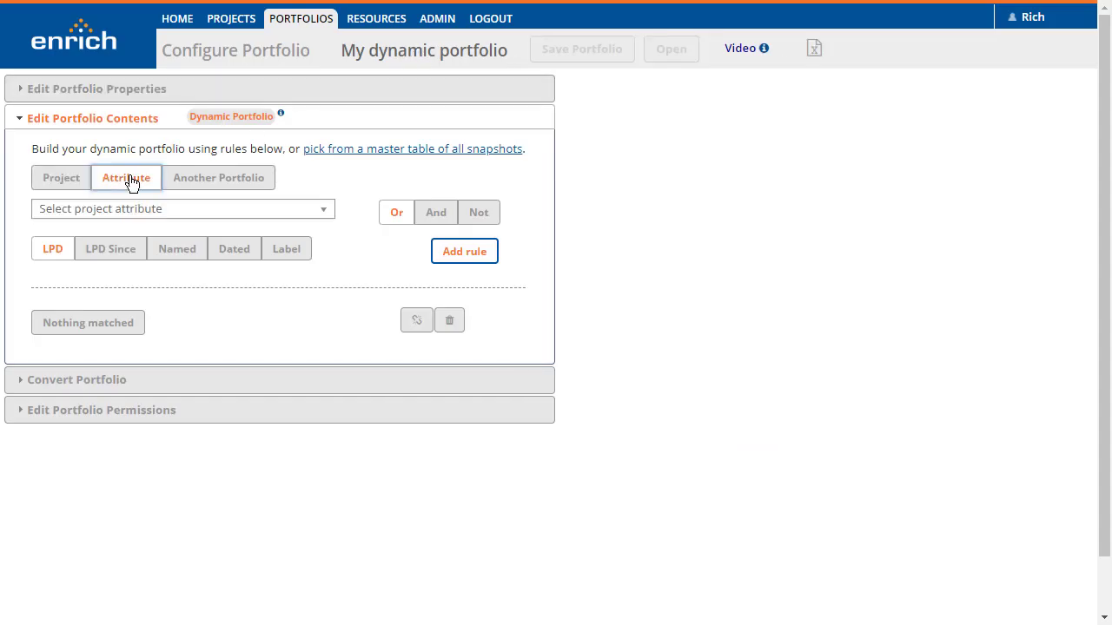
left_click(119, 212)
type("ta")
left_click(74, 278)
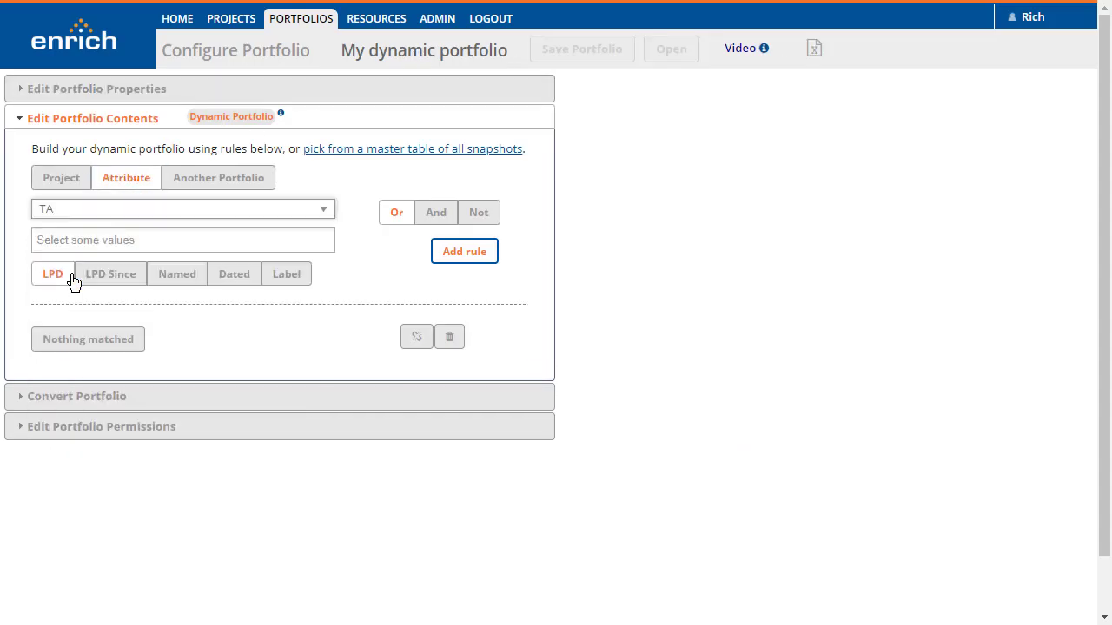
left_click(77, 240)
type("c")
left_click(70, 290)
type("de")
left_click(95, 264)
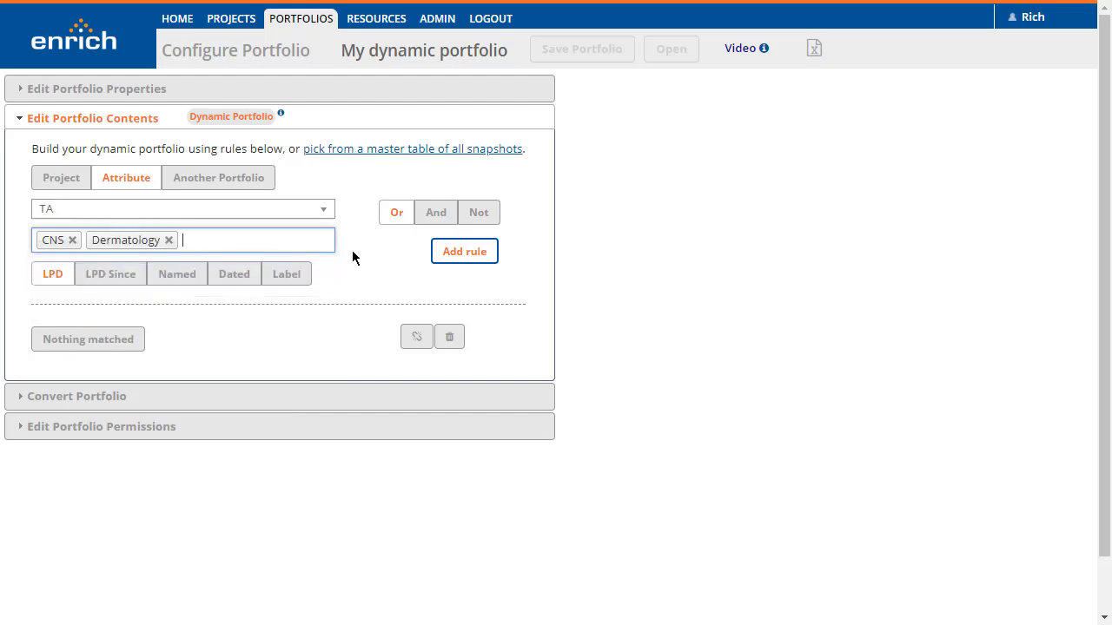
left_click(443, 252)
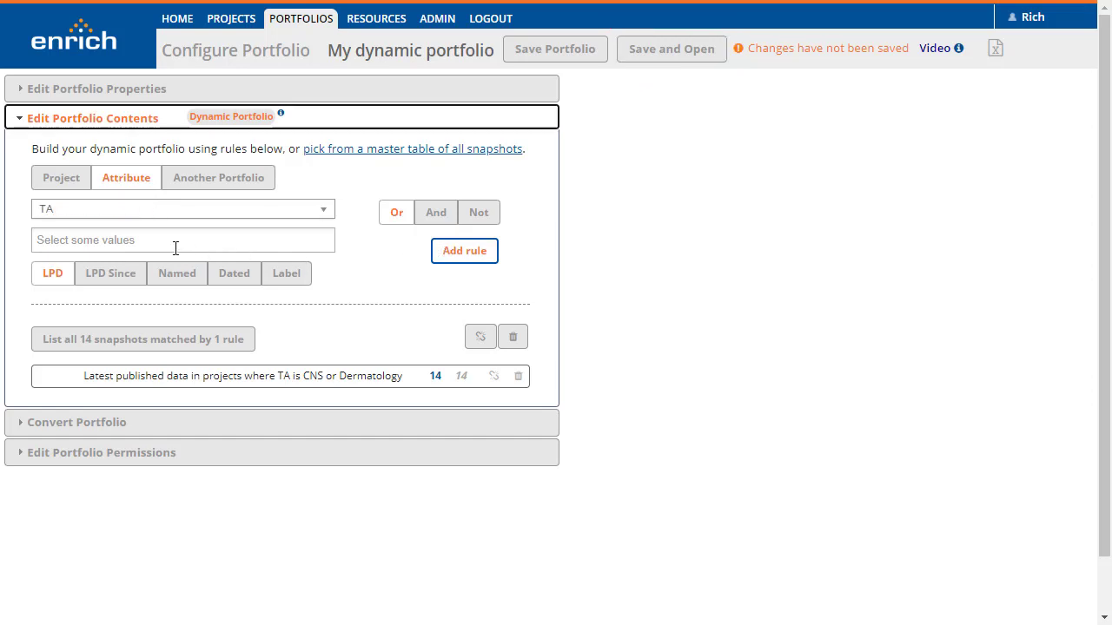
Set up a second attribute rule for projects where TA is Endocrine Disorder
left_click(175, 249)
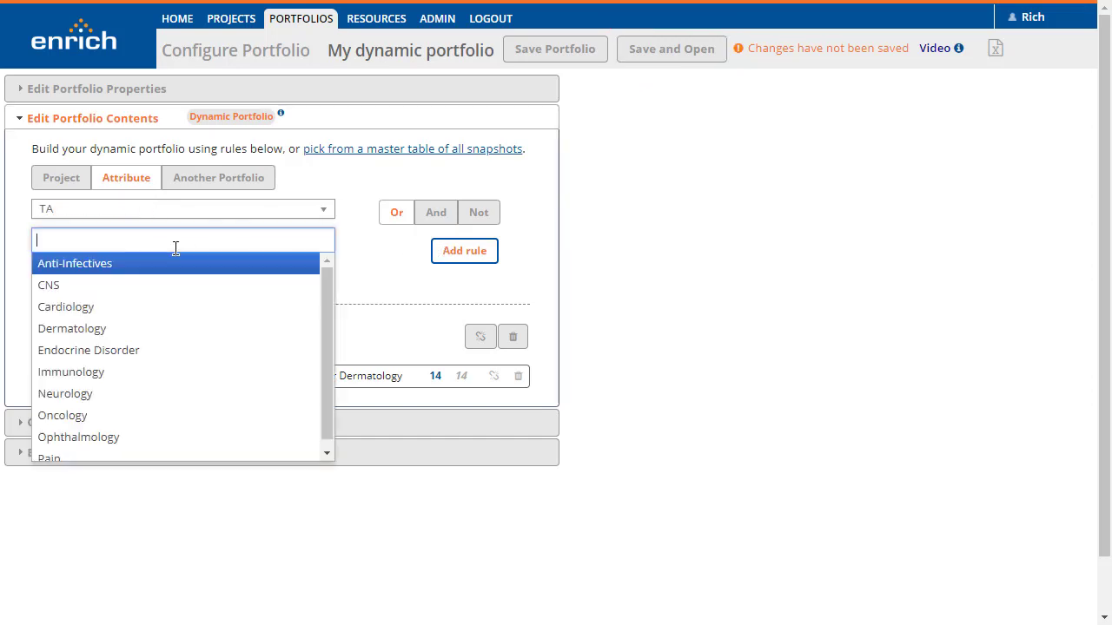
type("e")
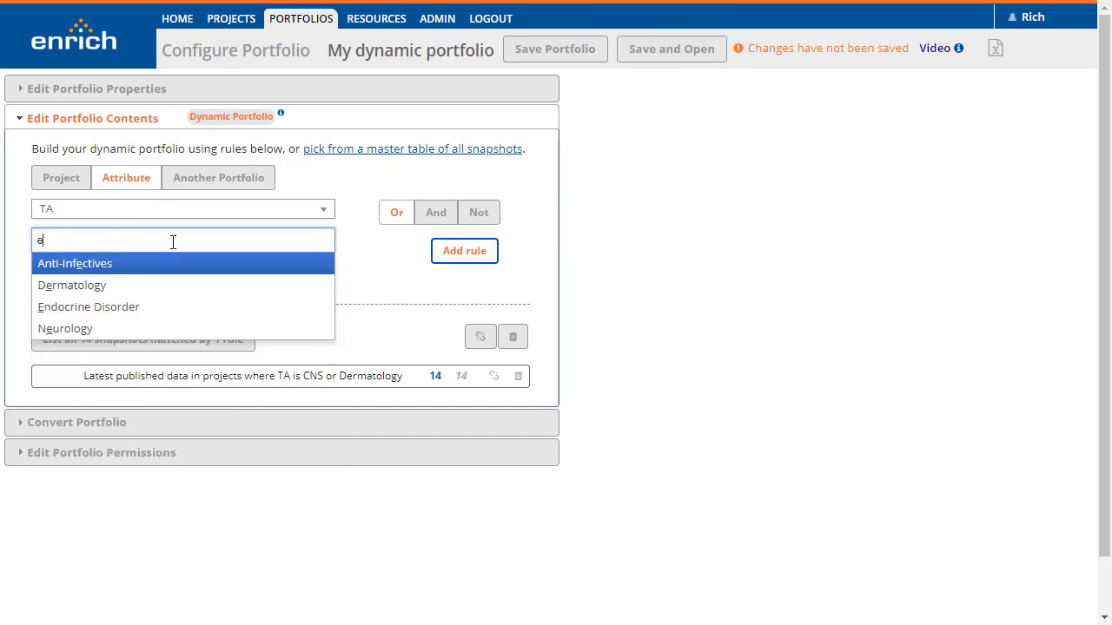
type("n")
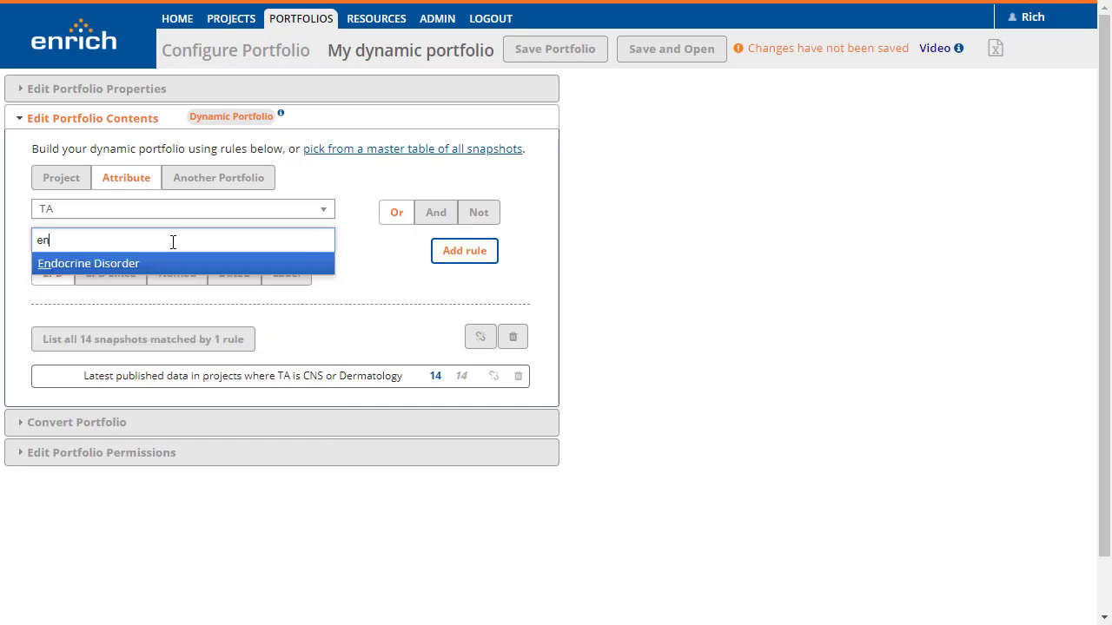
left_click(134, 265)
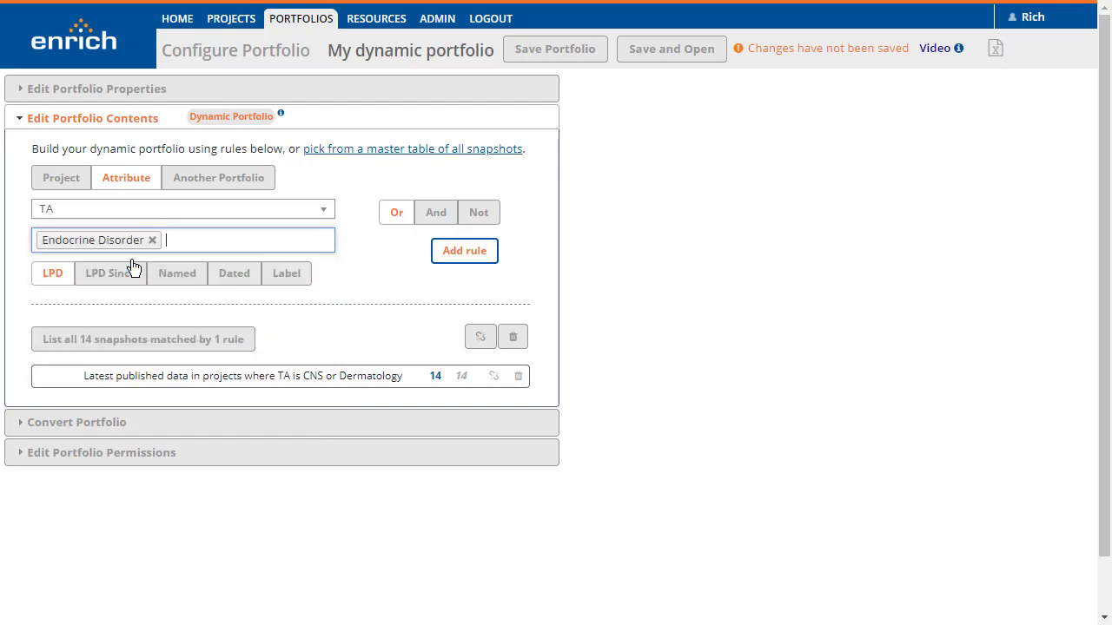
Restrict the Endocrine Disorder rule to dated snapshots latest available by 1 Dec 2017 and add it as an Or rule
left_click(233, 273)
left_click(204, 301)
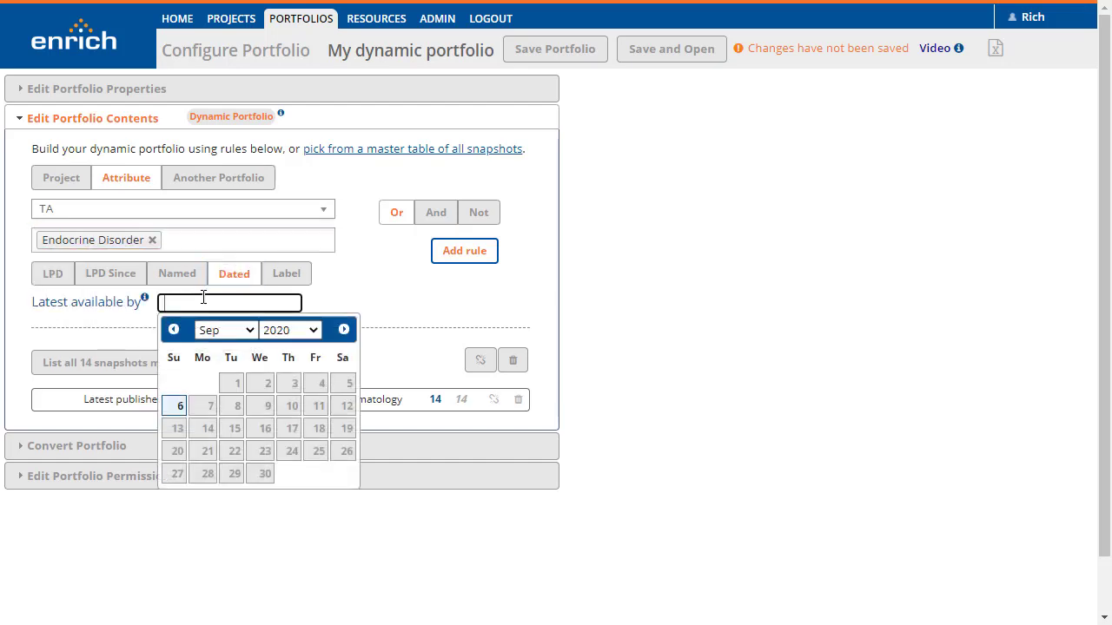
left_click(217, 332)
left_click(212, 301)
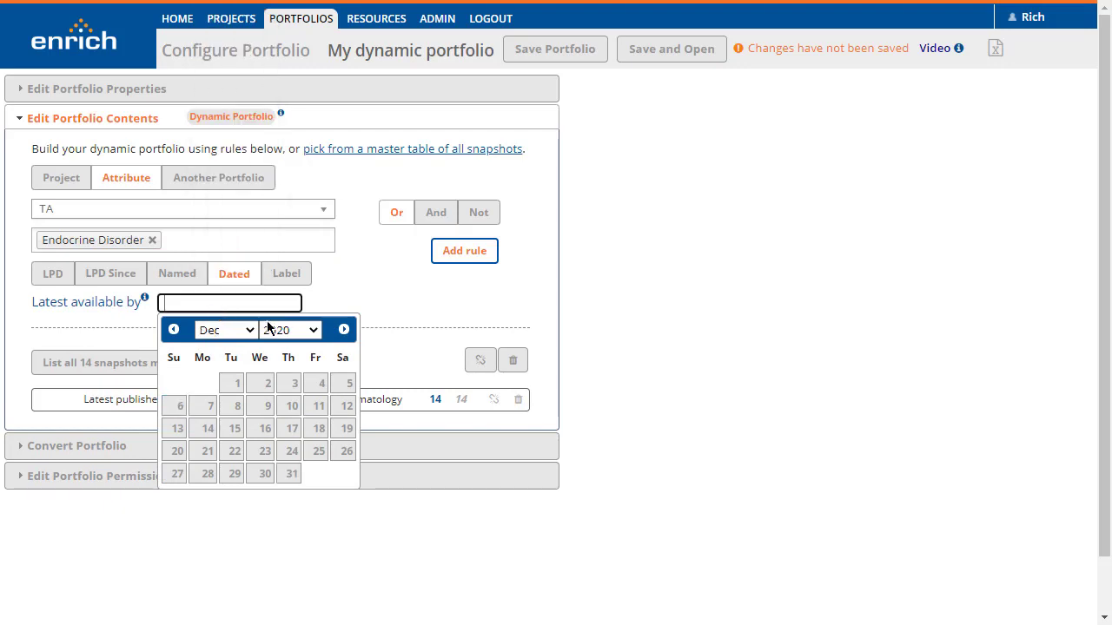
left_click(300, 332)
left_click(288, 191)
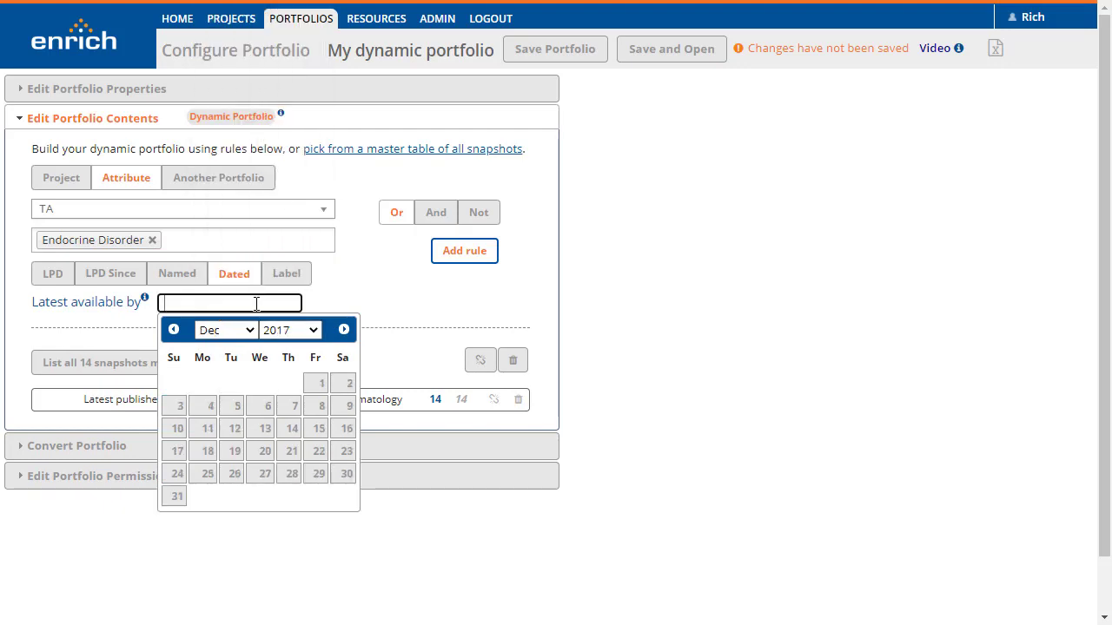
left_click(319, 382)
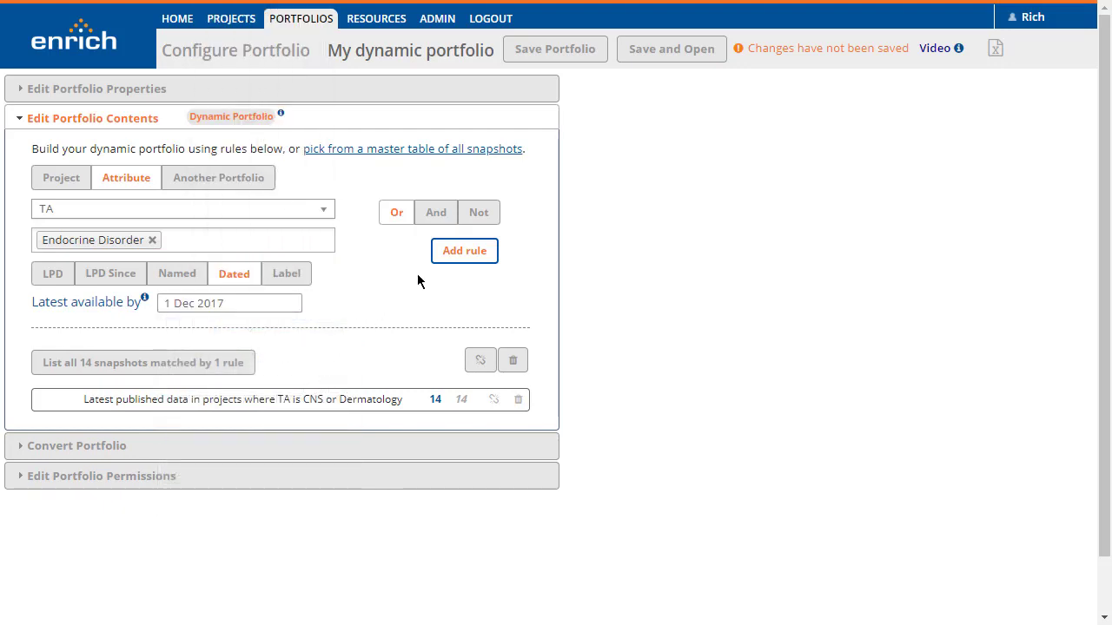
left_click(464, 251)
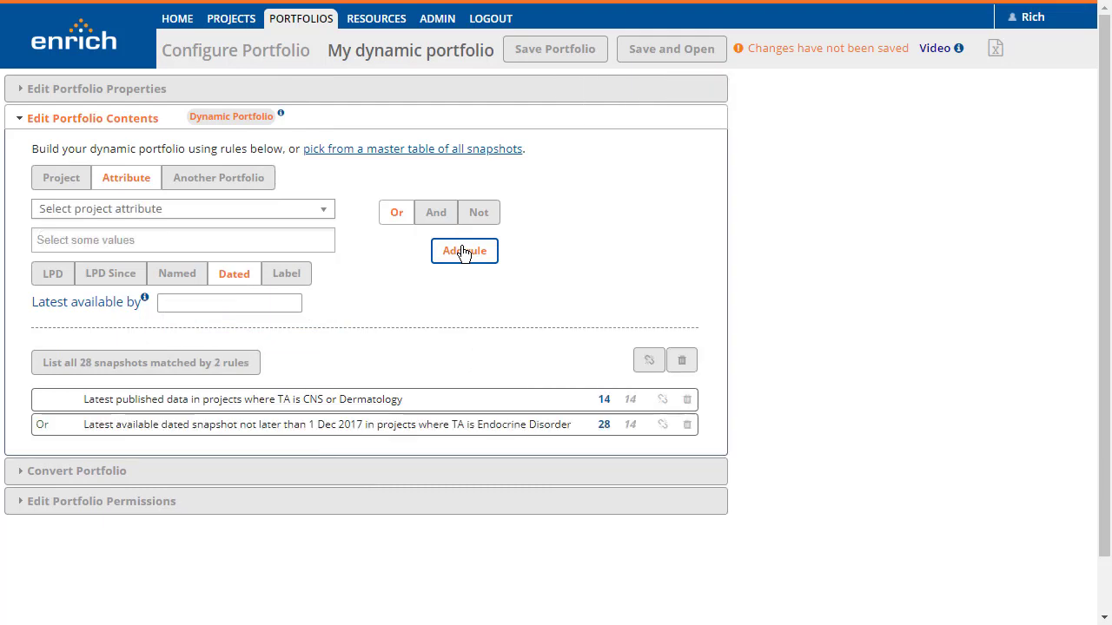
Set up a third attribute rule for projects where Phase is Preclinical or Phase 1
left_click(178, 216)
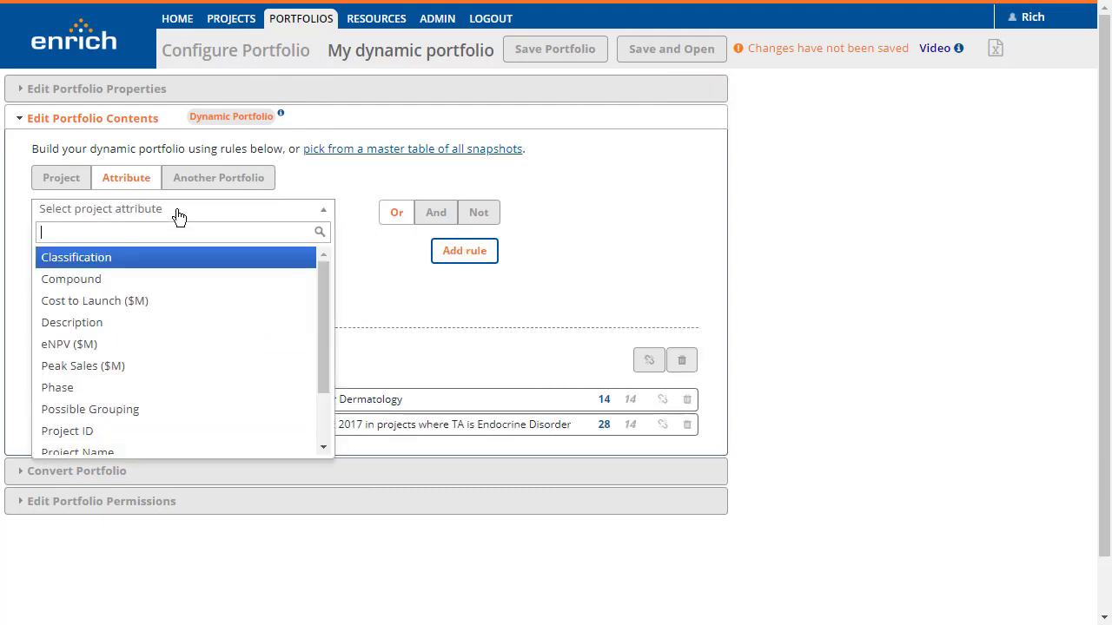
type("ph")
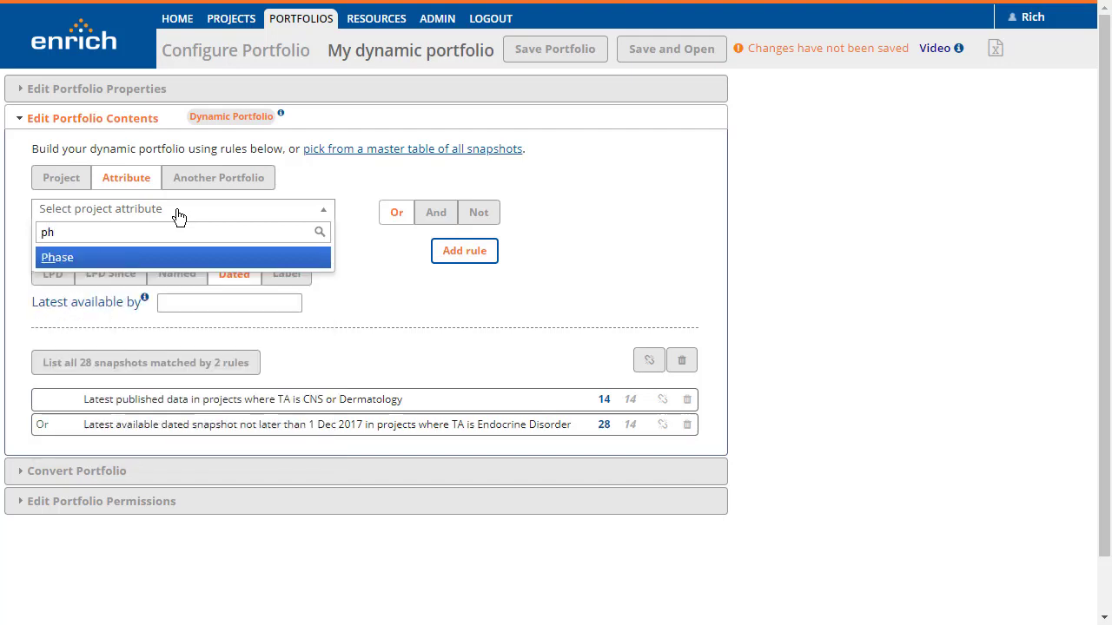
left_click(179, 256)
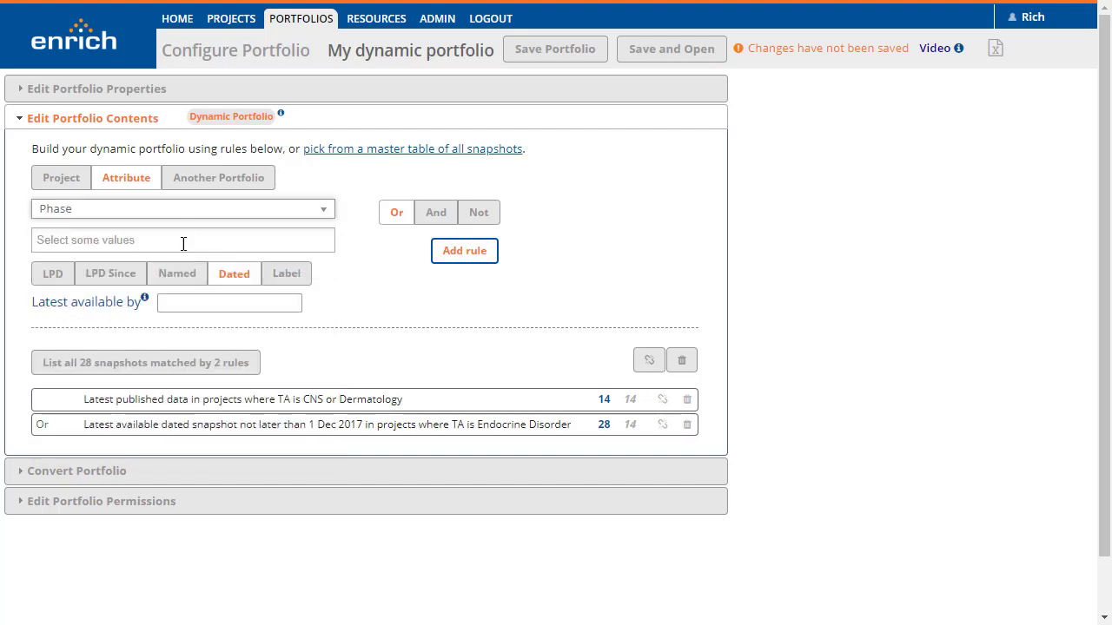
left_click(184, 239)
type("pre")
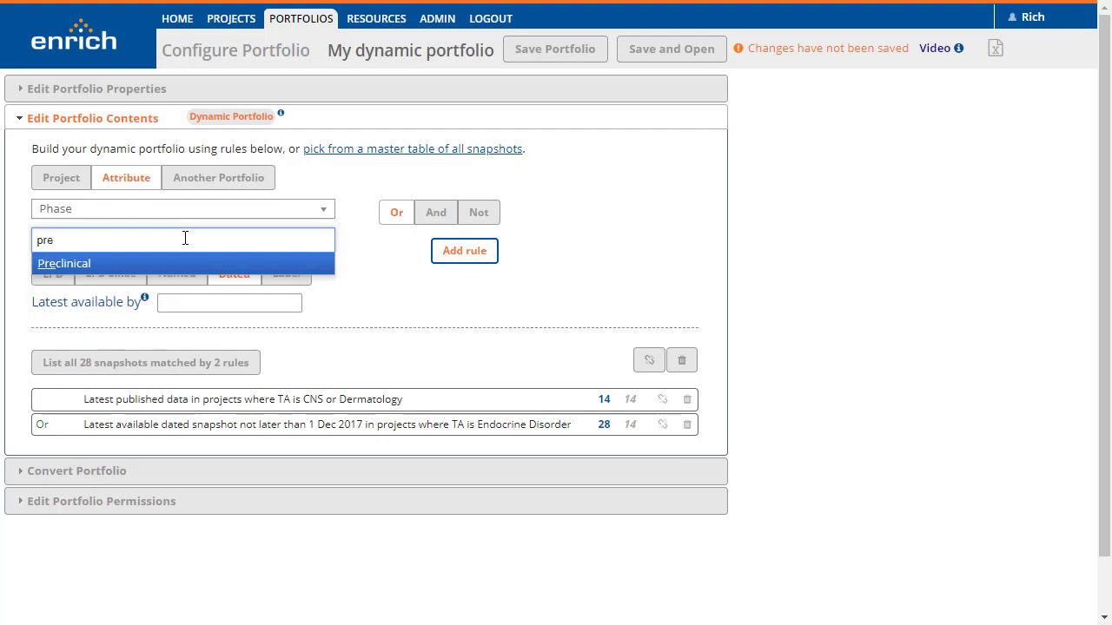
key("Return")
type("ph")
key("Return")
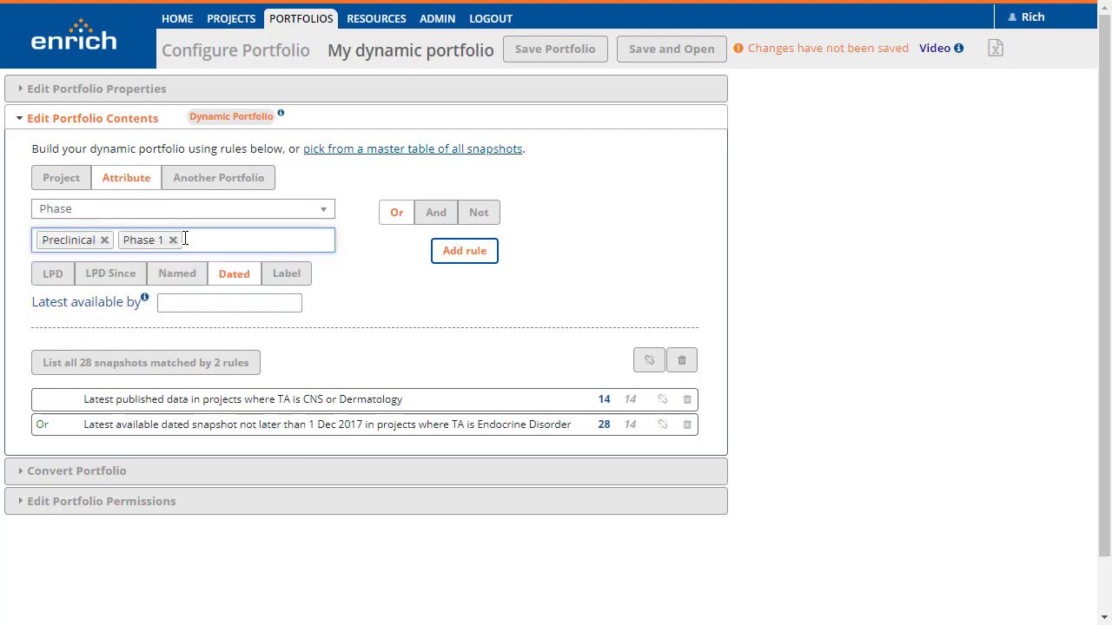
Switch the Phase rule to latest published data (LPD) and add it as a Not rule
left_click(50, 280)
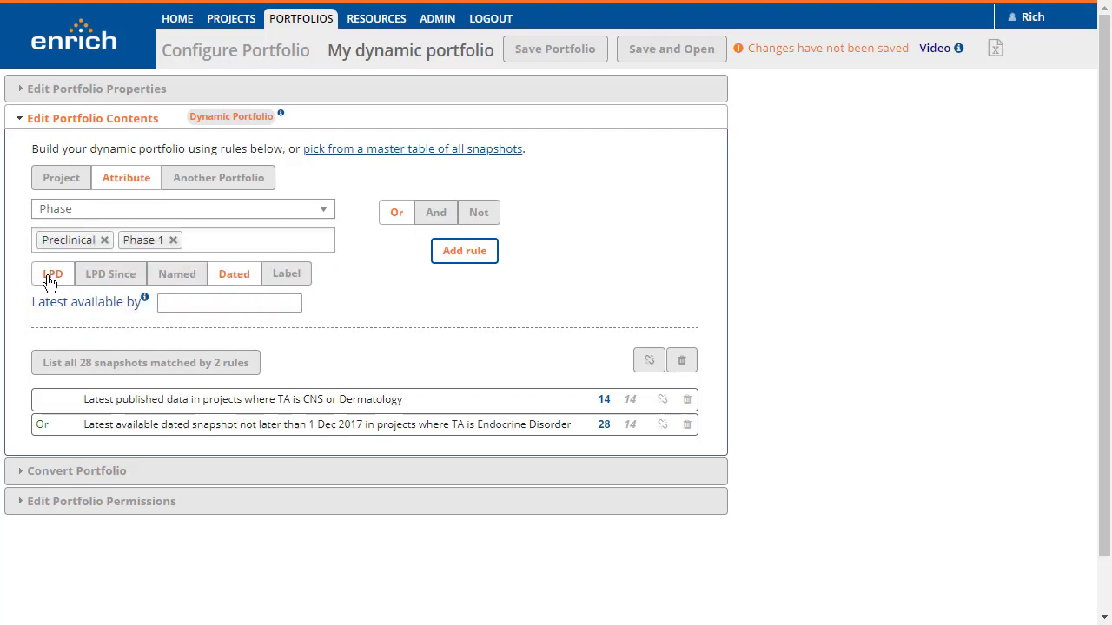
left_click(478, 216)
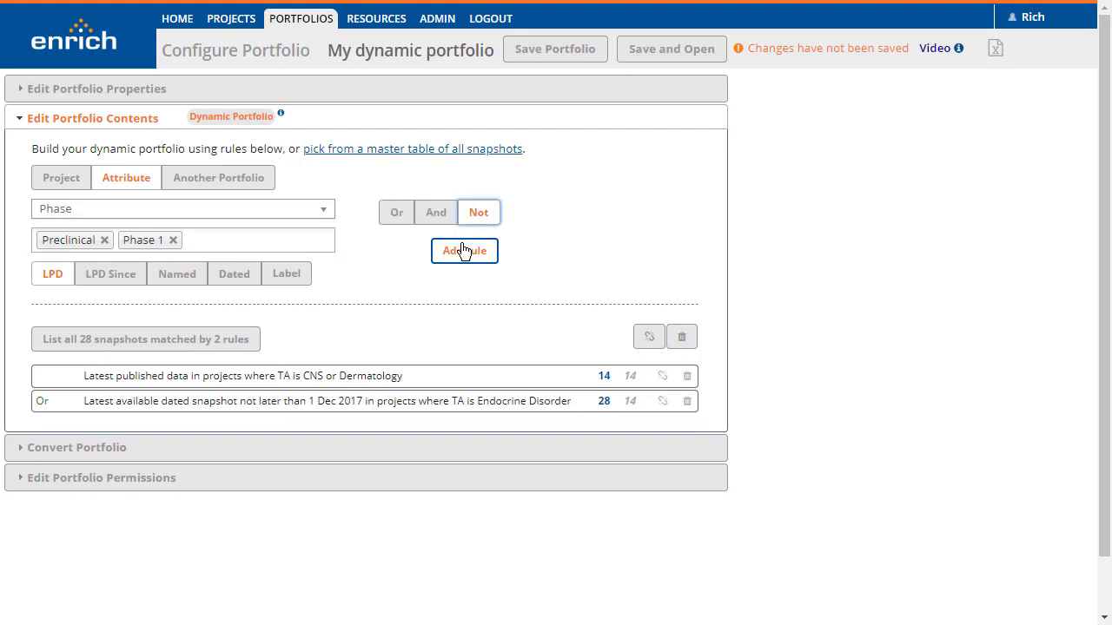
left_click(463, 251)
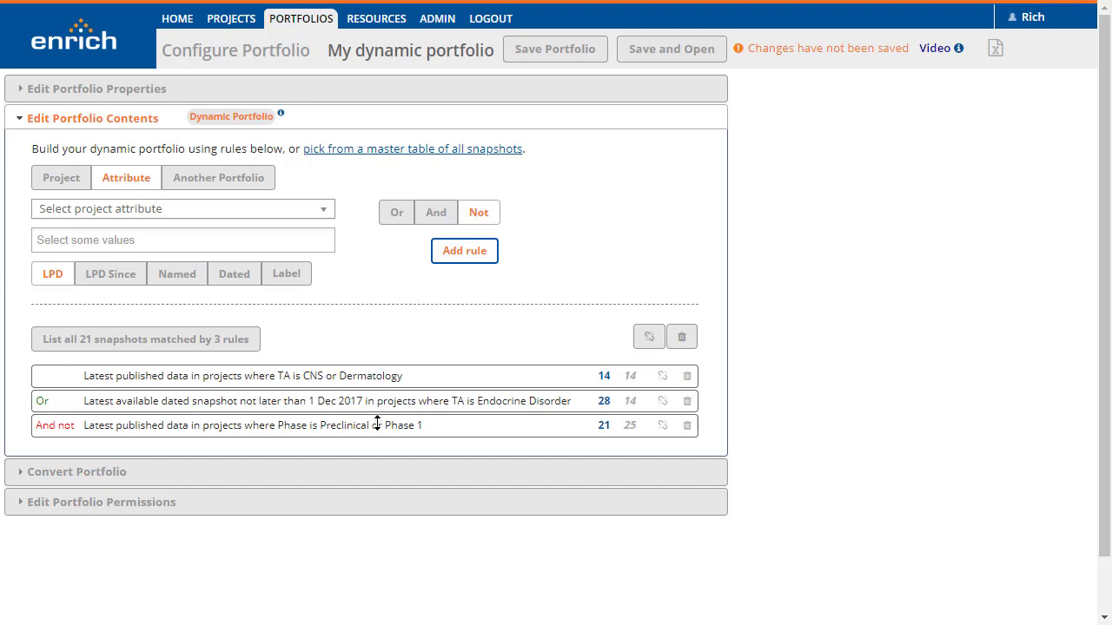
Move the Phase is Preclinical or Phase 1 rule above the Endocrine Disorder rule in the rule list
left_click_drag(377, 429, 382, 396)
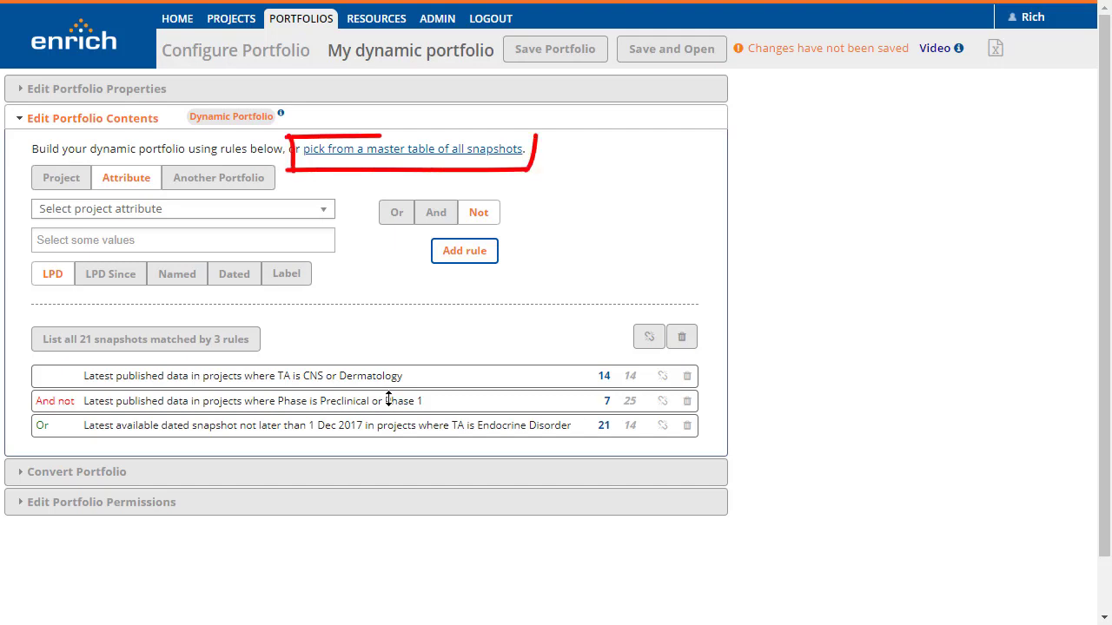
Search the master snapshot table for "out" and include the Endotrase Ph3 Out-Licensing and Rydovanil II out-licensing snapshots
left_click(366, 152)
left_click(405, 92)
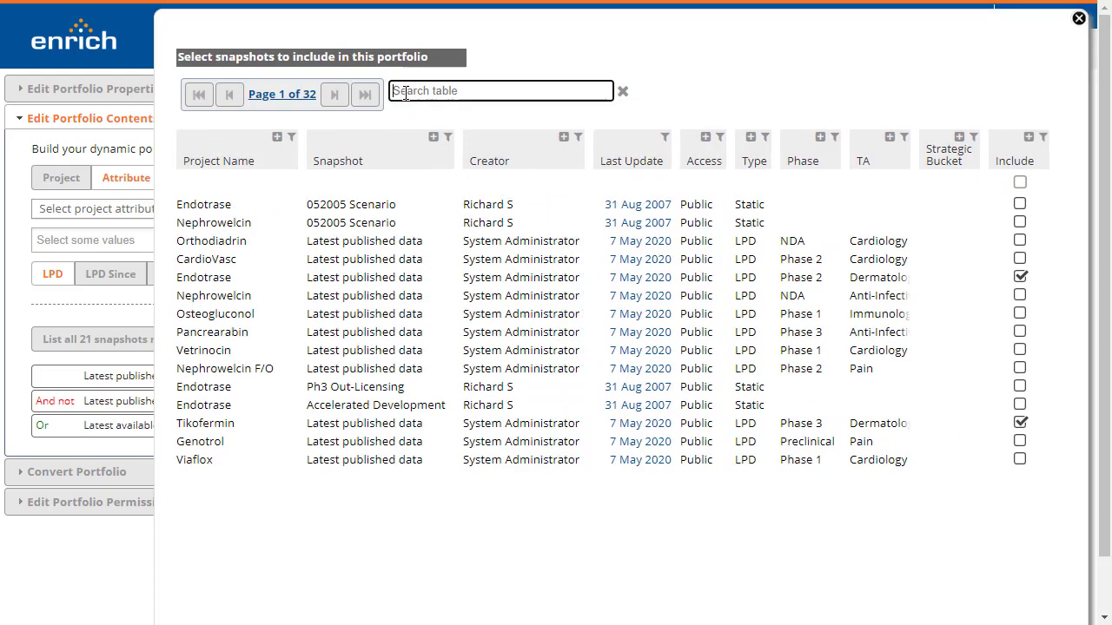
type("out")
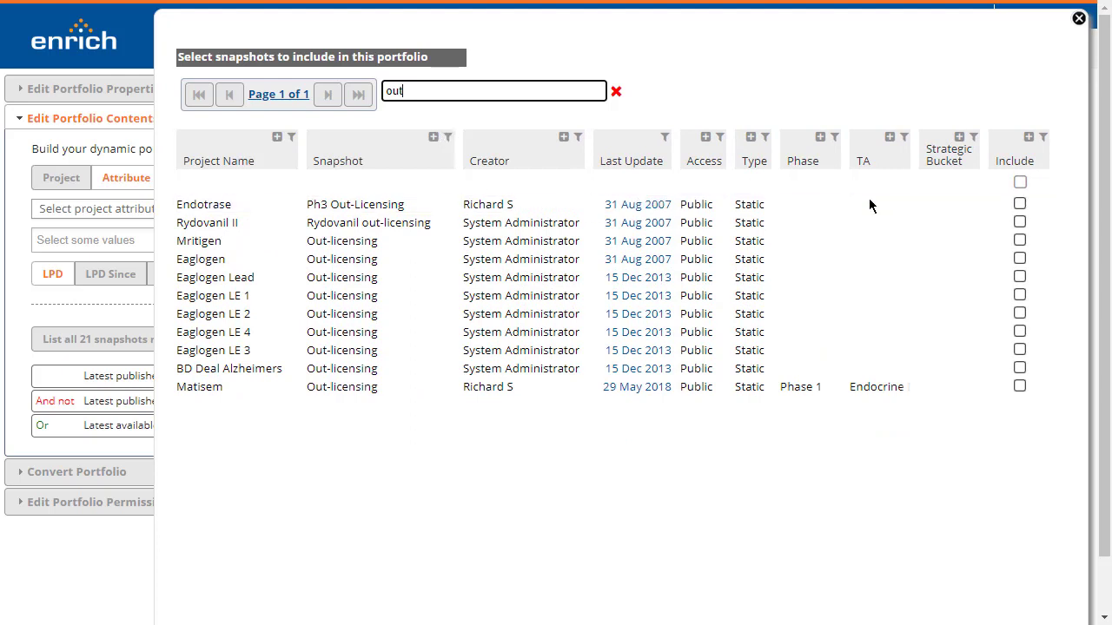
left_click(1020, 204)
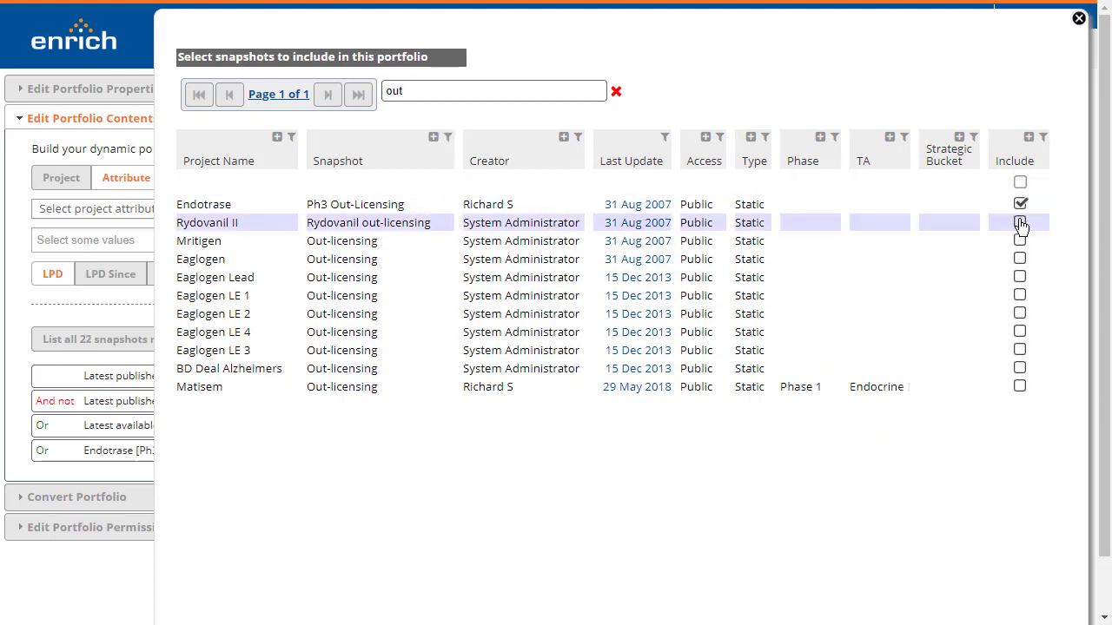
left_click(1020, 223)
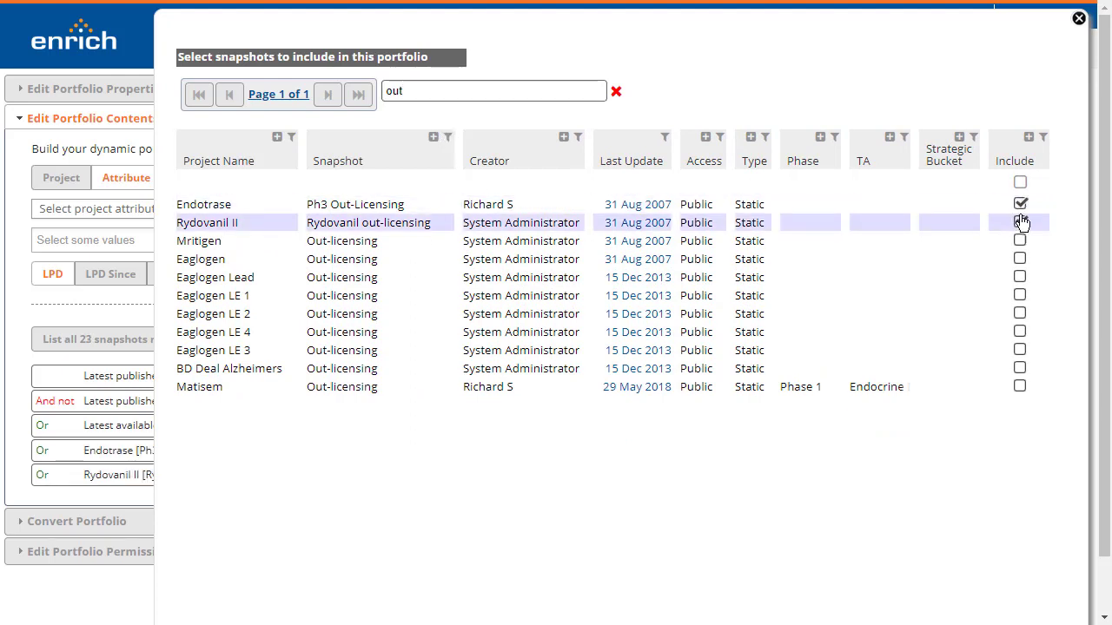
left_click(1079, 18)
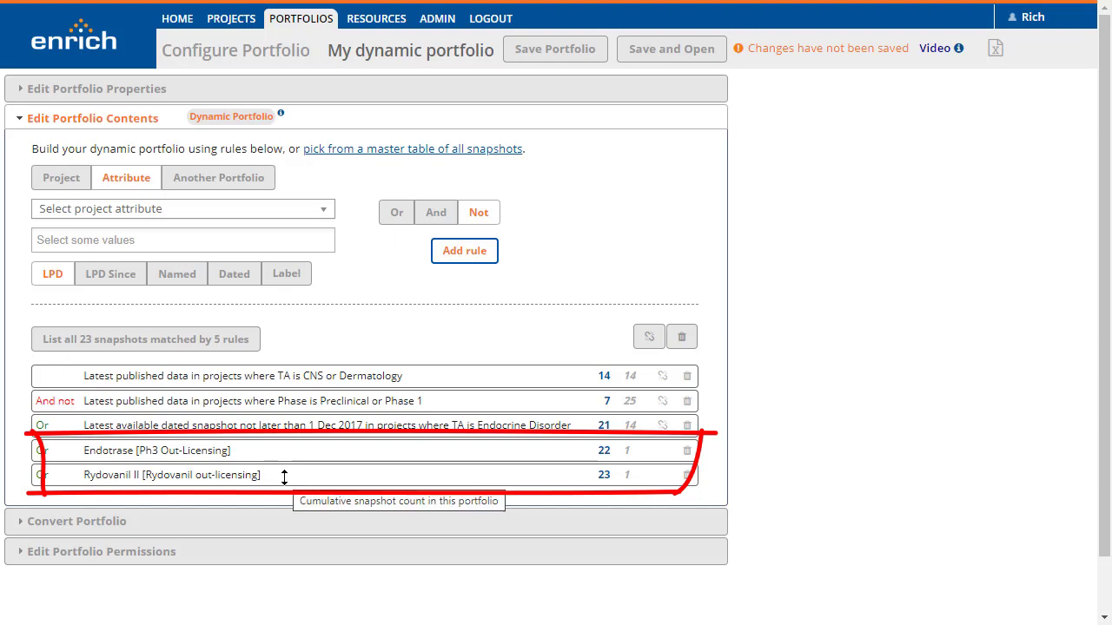
Break the Endocrine Disorder rule into individual snapshot rules and save the portfolio
left_click(662, 427)
scroll(416, 503, "down", 1)
scroll(416, 503, "down", 2)
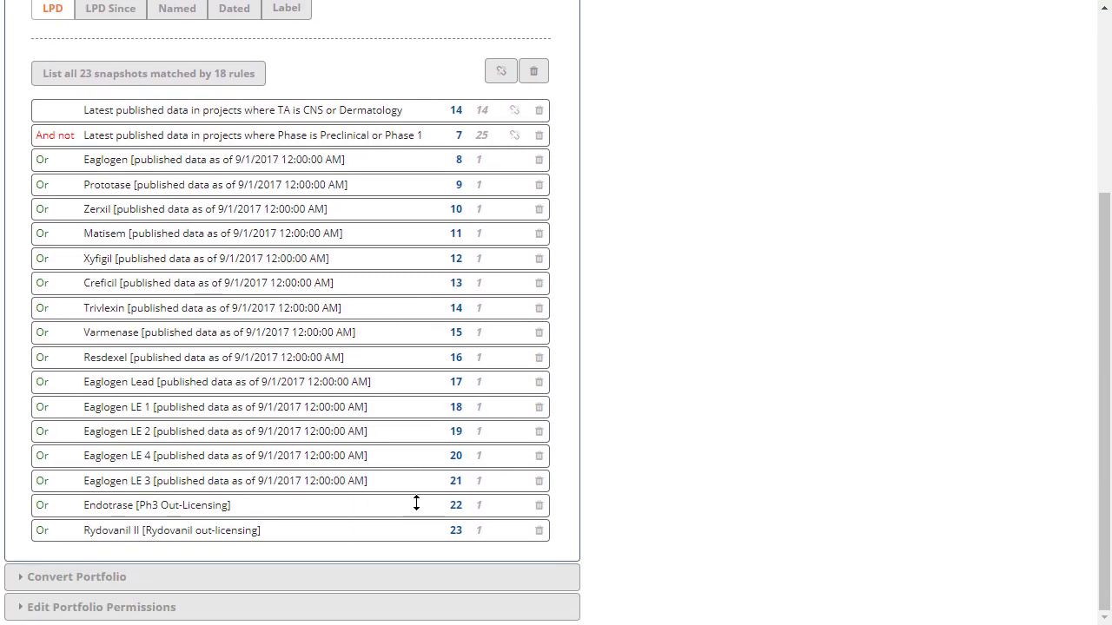
scroll(416, 502, "up", 5)
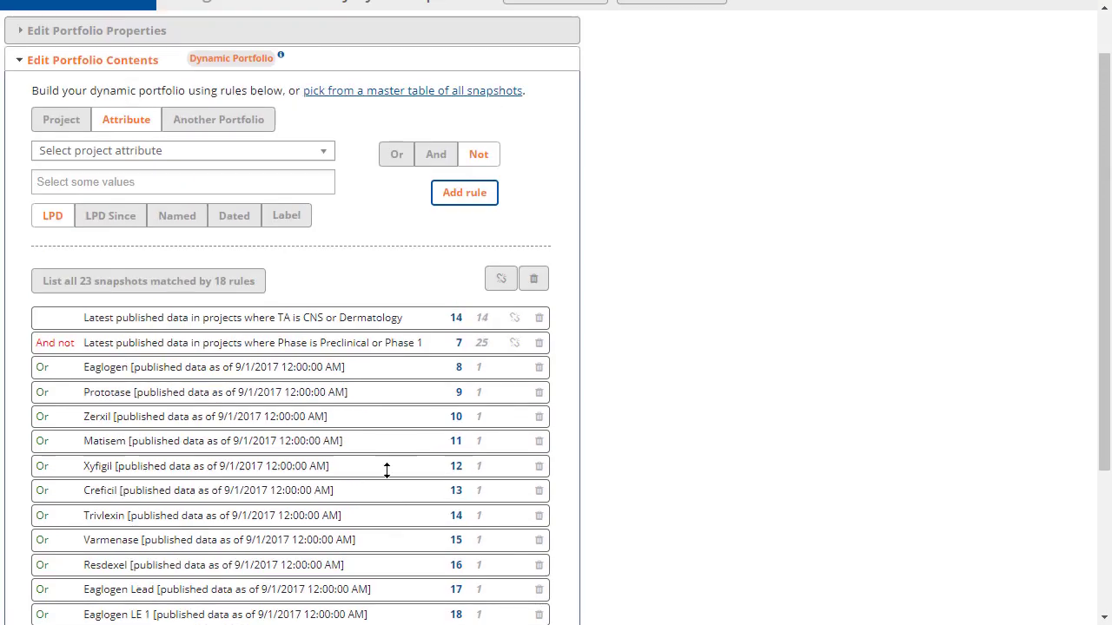
left_click(560, 48)
Return to the list of authorized portfolios and true up the snapshot count for Phase 1 Assets
left_click(304, 26)
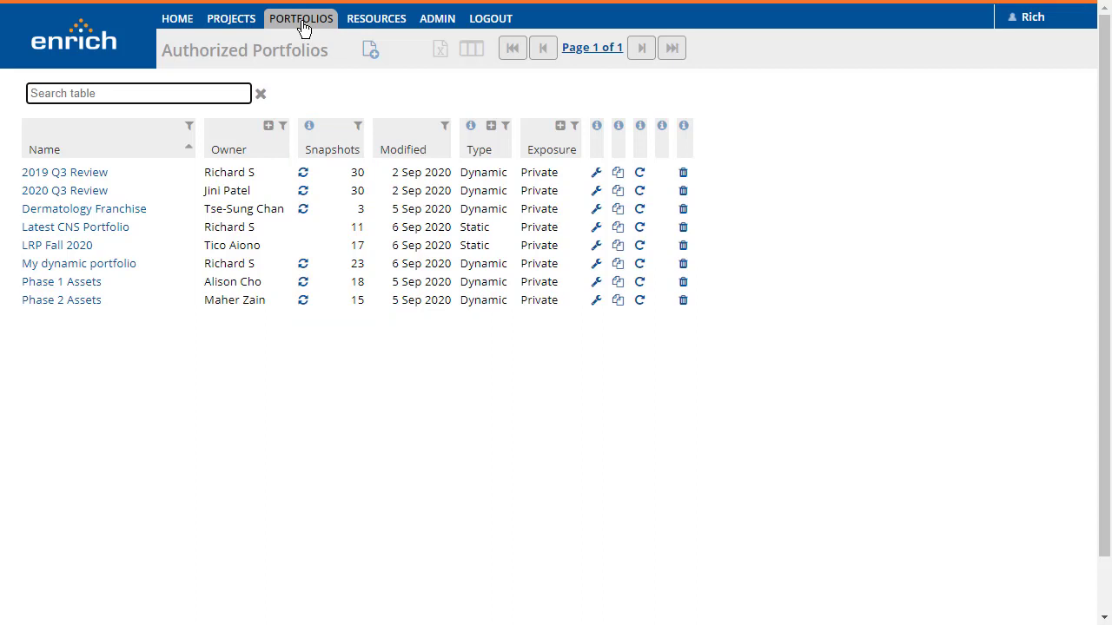
left_click(302, 283)
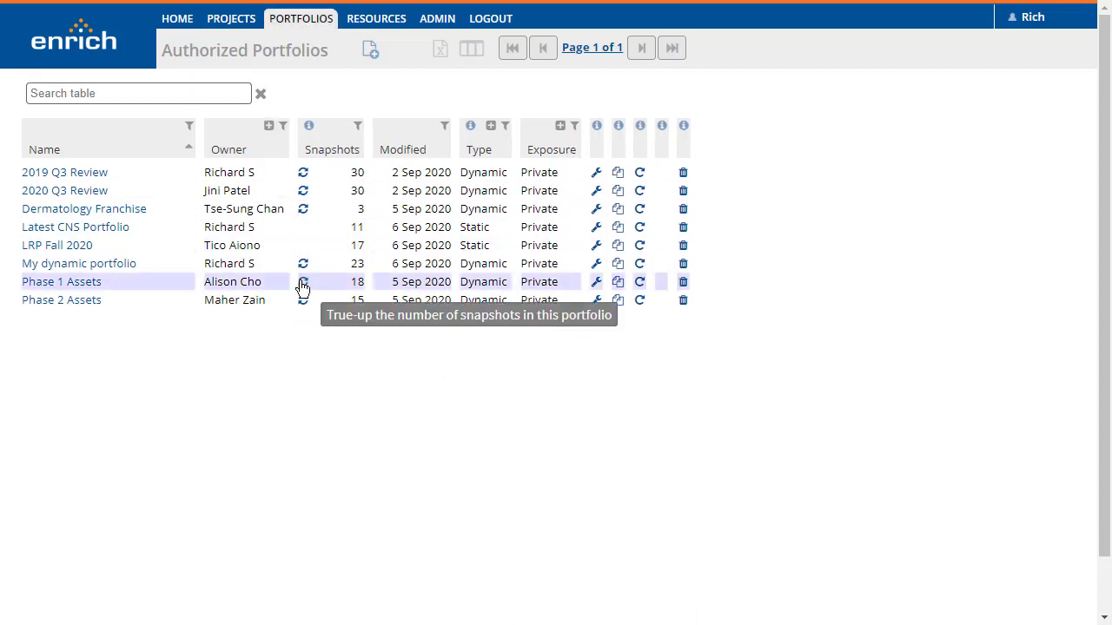
Set the Estger project's Phase attribute to Phase 2 and publish the change
left_click(219, 21)
left_click(39, 430)
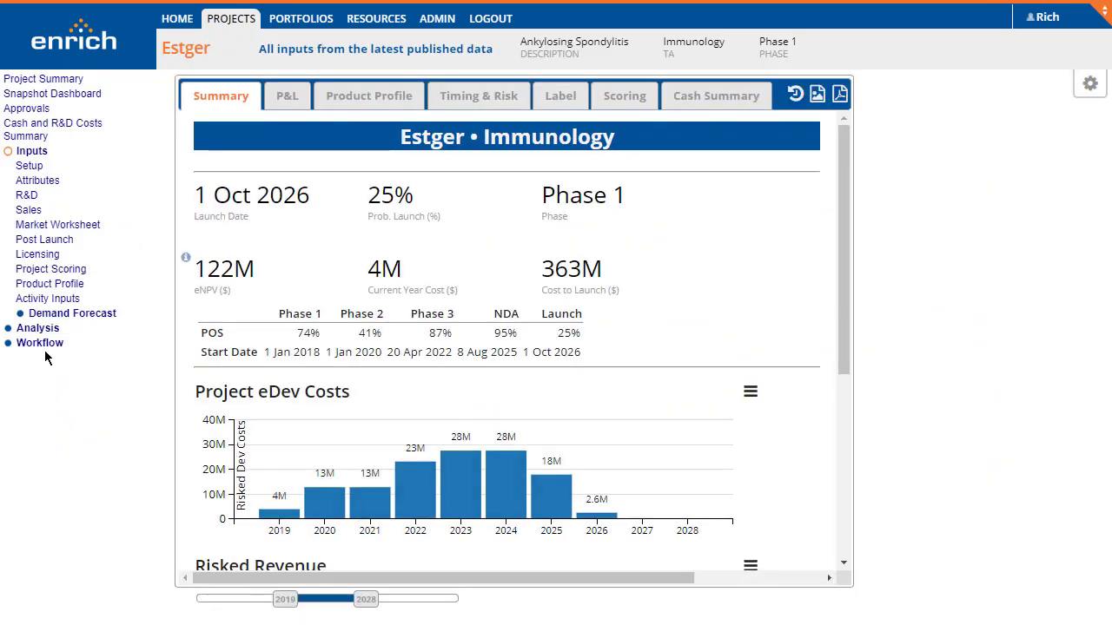
left_click(35, 182)
left_click(182, 235)
left_click(205, 324)
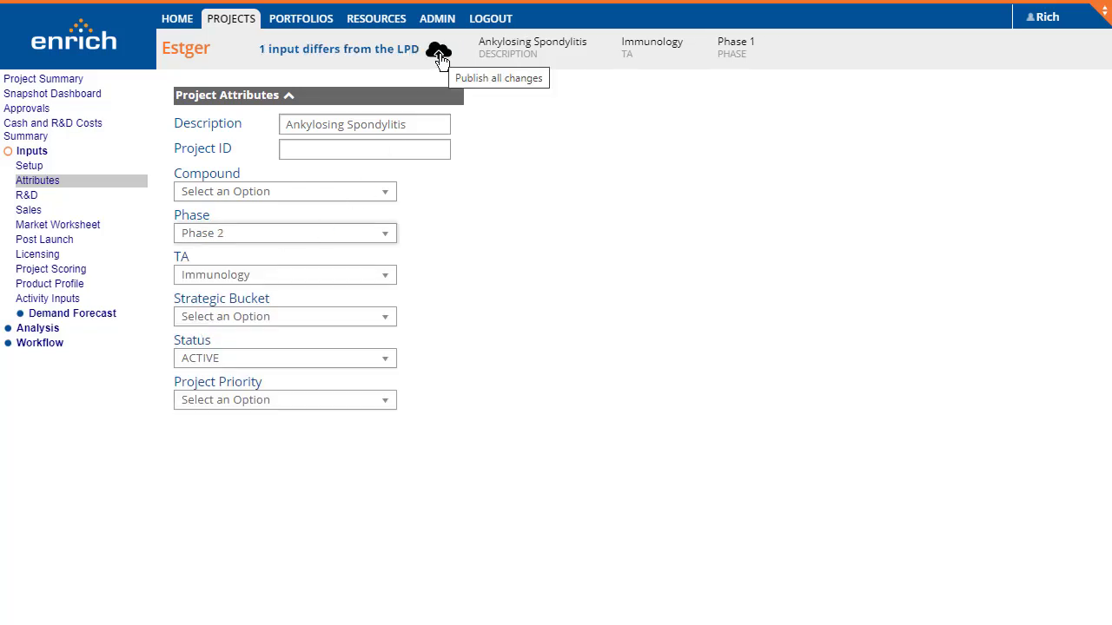
left_click(440, 54)
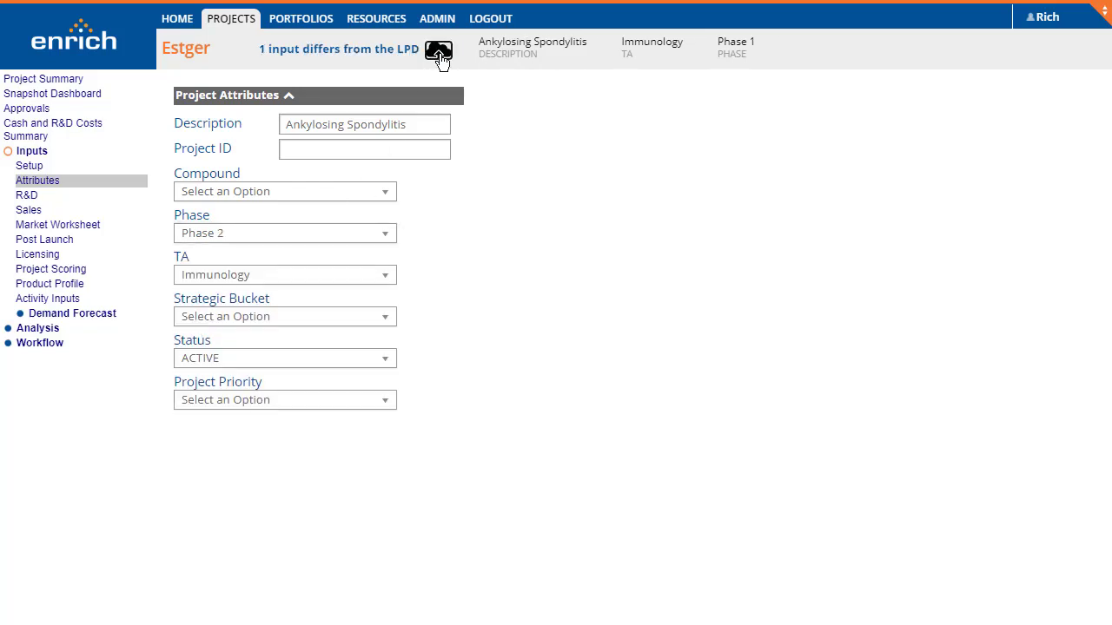
Open the Phase 2 Assets portfolio and examine the Immunology assets in its brick chart
left_click(308, 25)
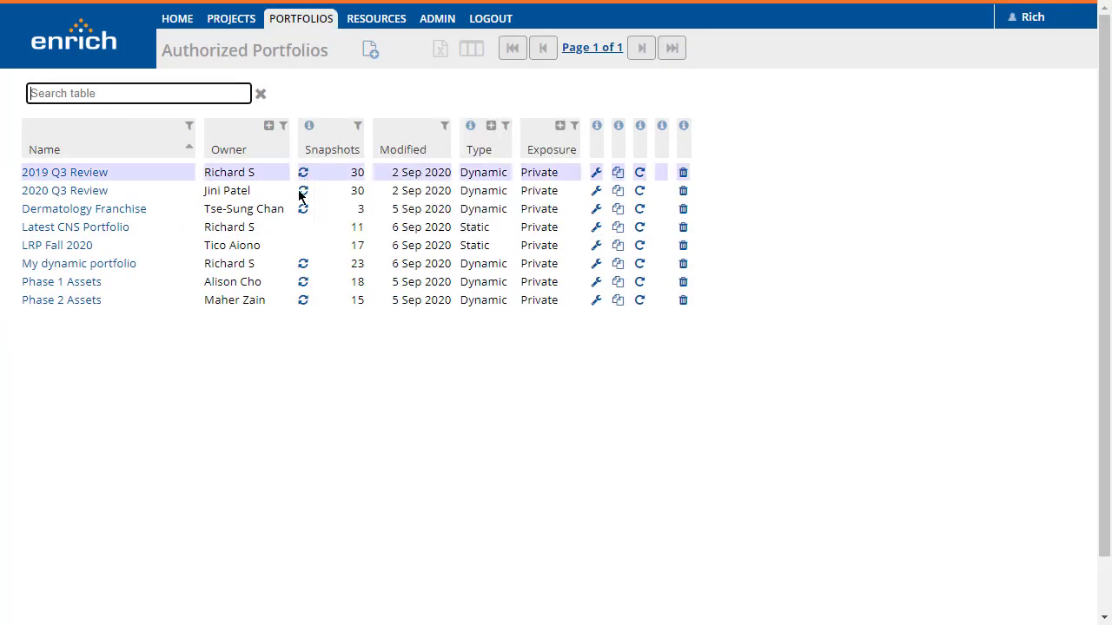
left_click(74, 306)
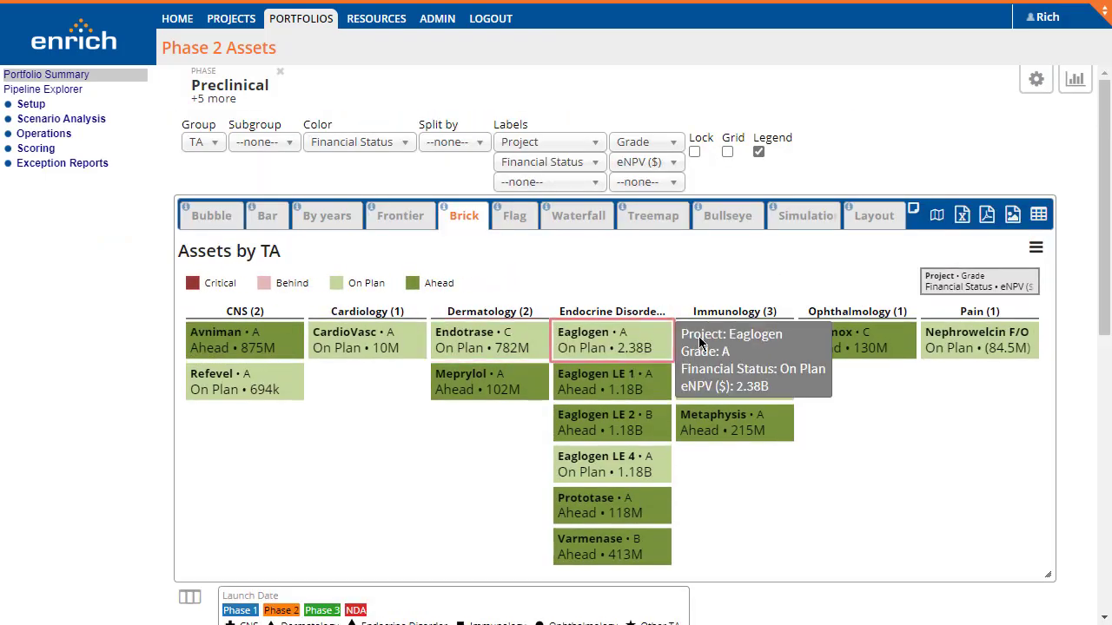
mouse_move(771, 350)
Go back to the portfolio list and true up the number of snapshots in Phase 1 Assets
left_click(285, 25)
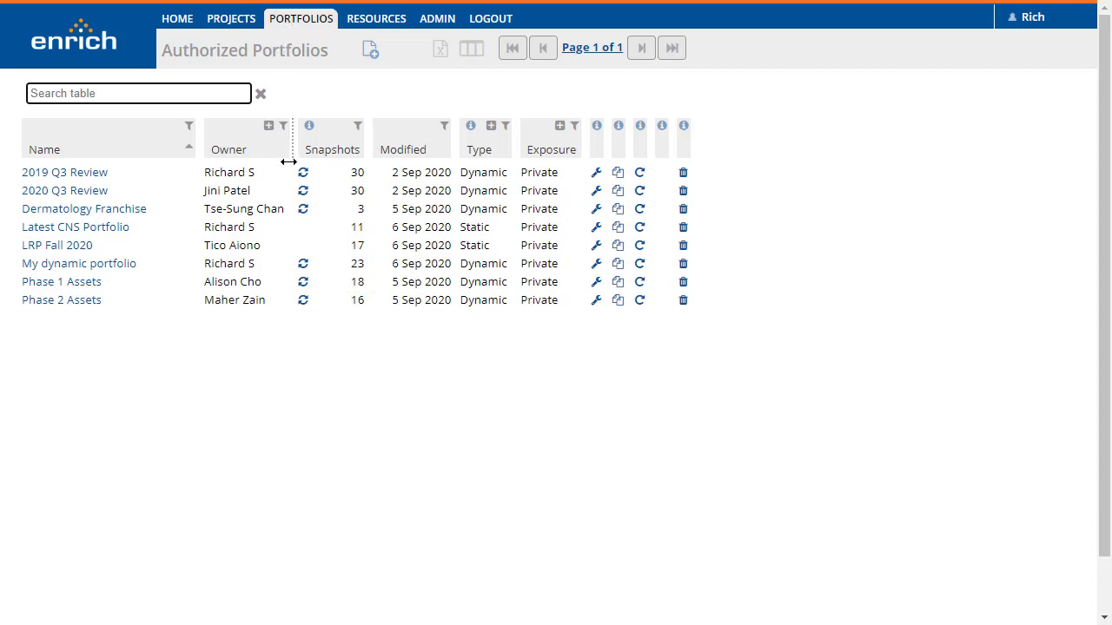
left_click(304, 285)
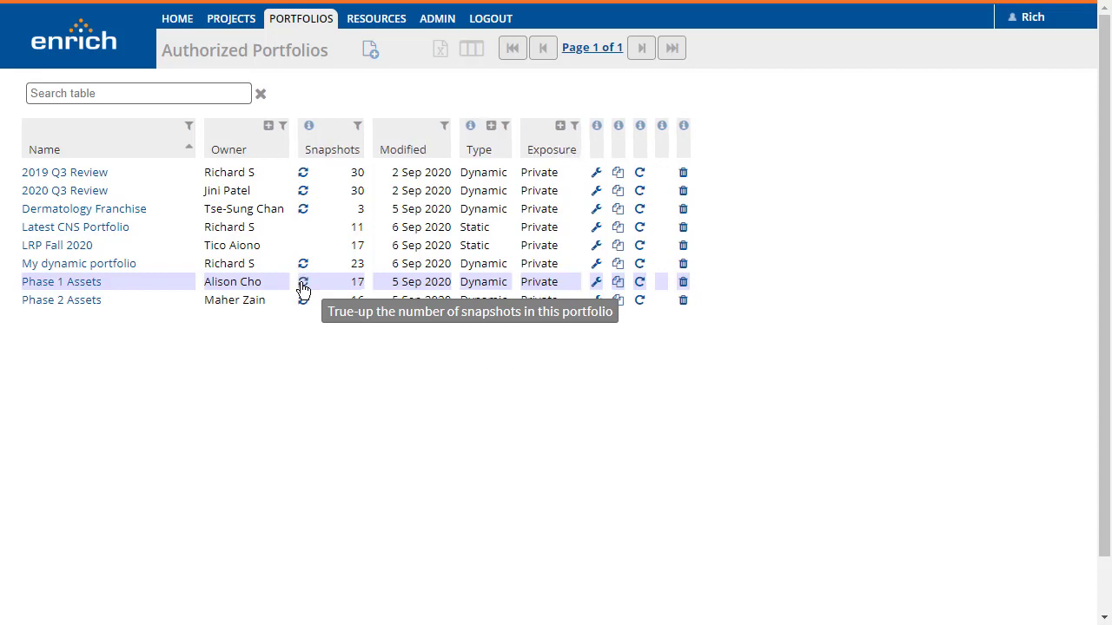
Open the configuration of the LRP Fall 2020 portfolio and review its permissions and the conversion option for making it dynamic
left_click(598, 249)
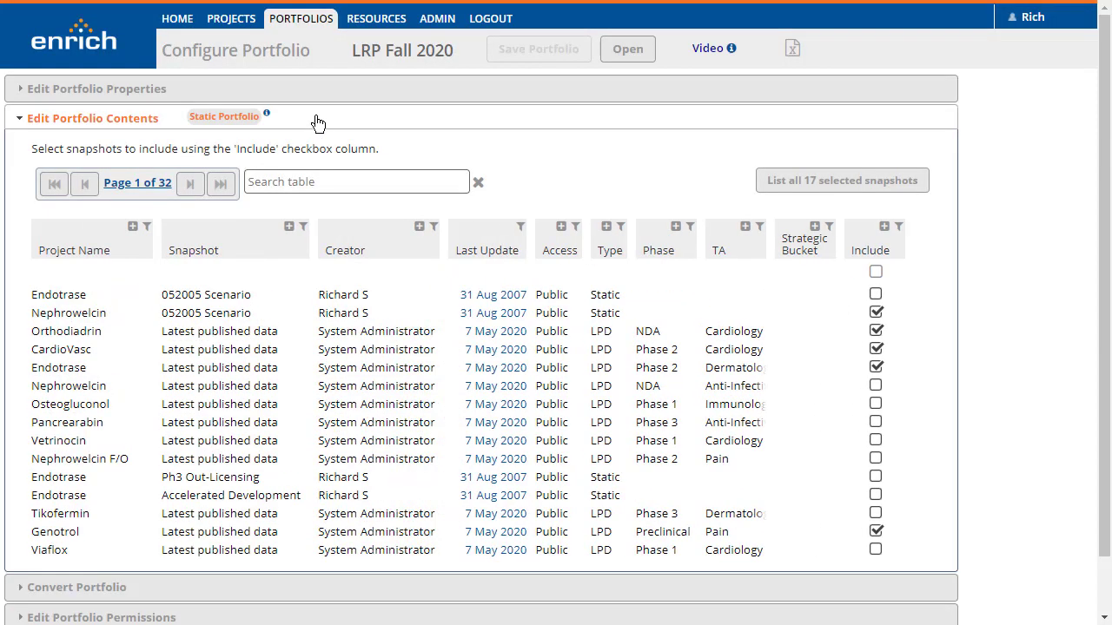
left_click(318, 123)
left_click(312, 179)
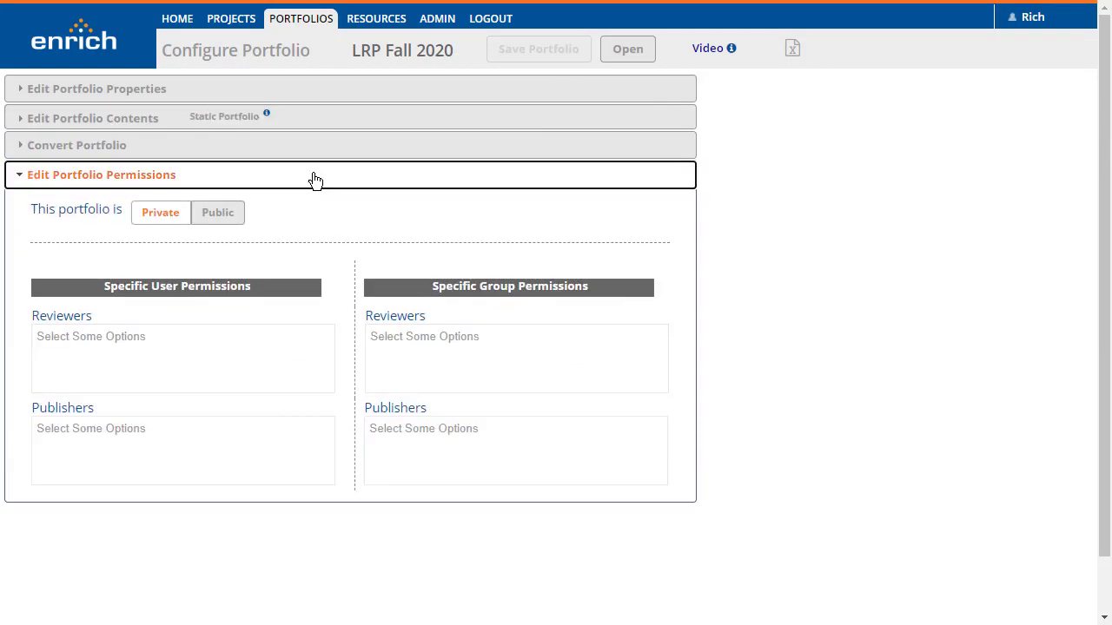
left_click(314, 179)
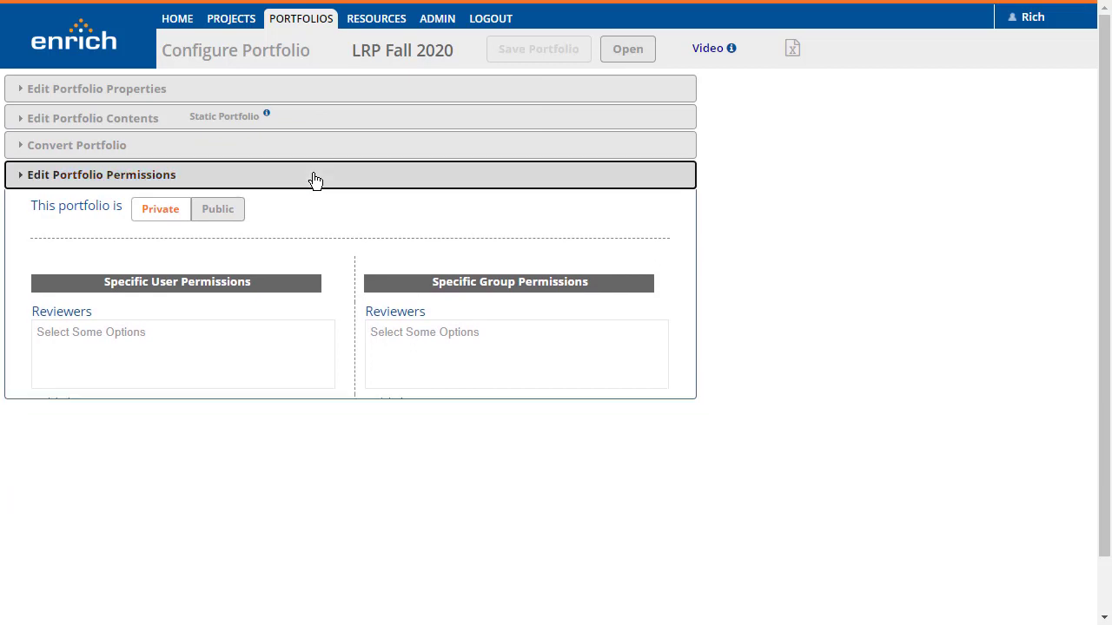
left_click(314, 150)
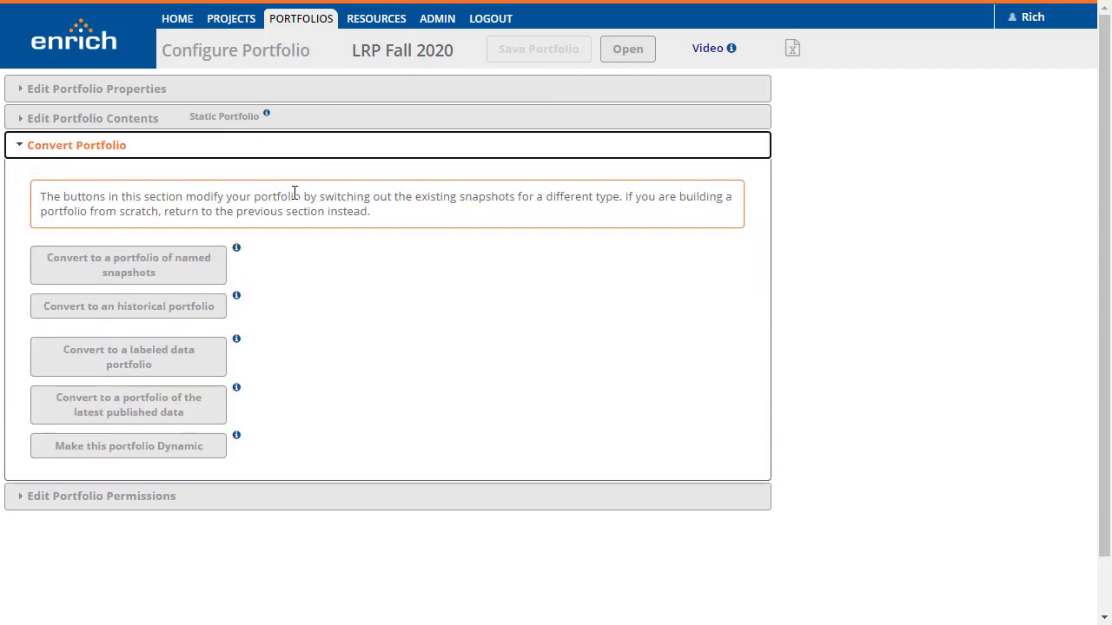
mouse_move(235, 436)
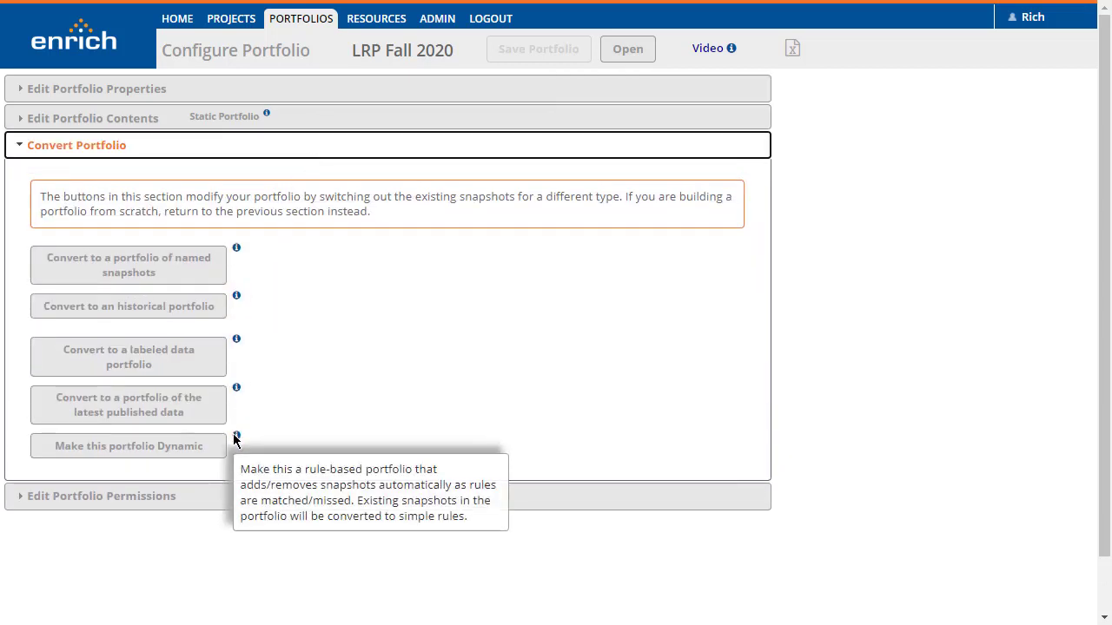